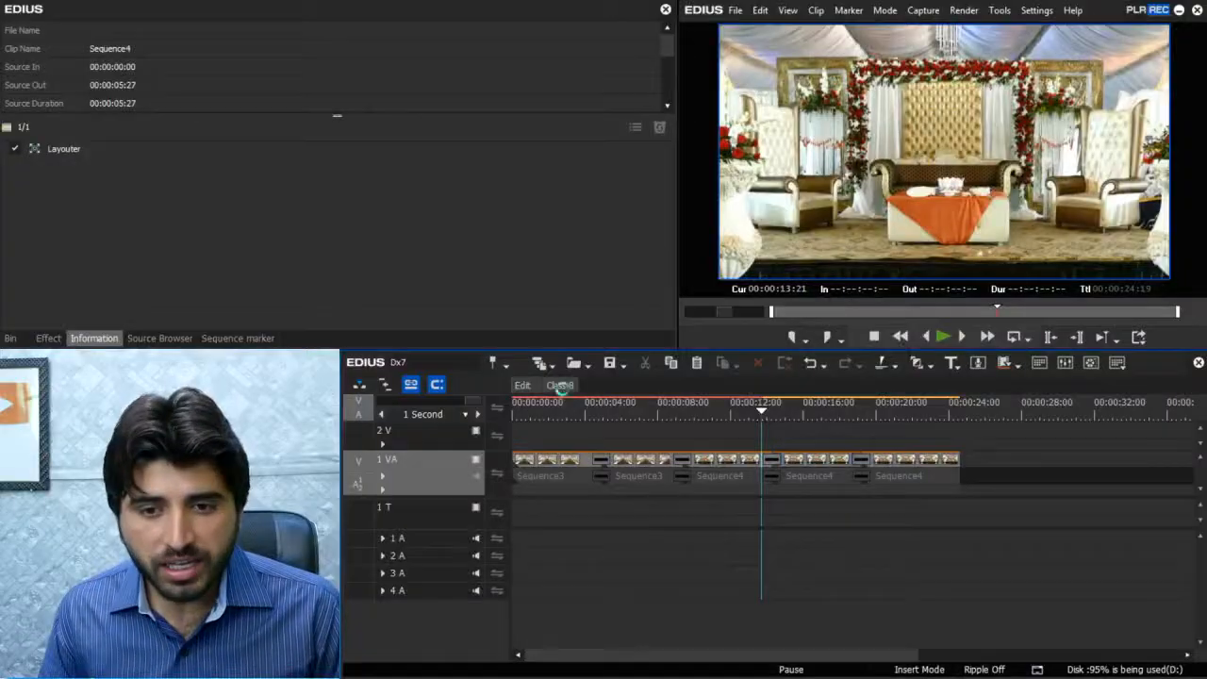
- Select the Sequence3 clip on the Class 8 timeline and open its Layouter settings
click(560, 386)
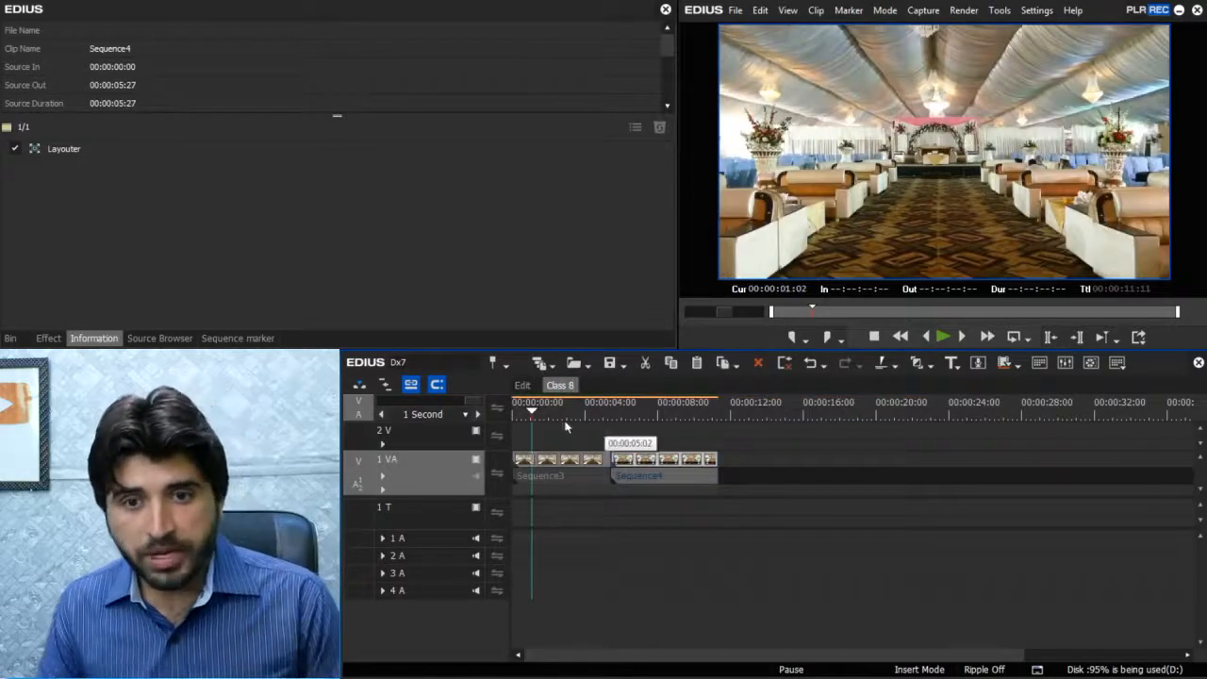
drag(584, 424, 545, 433)
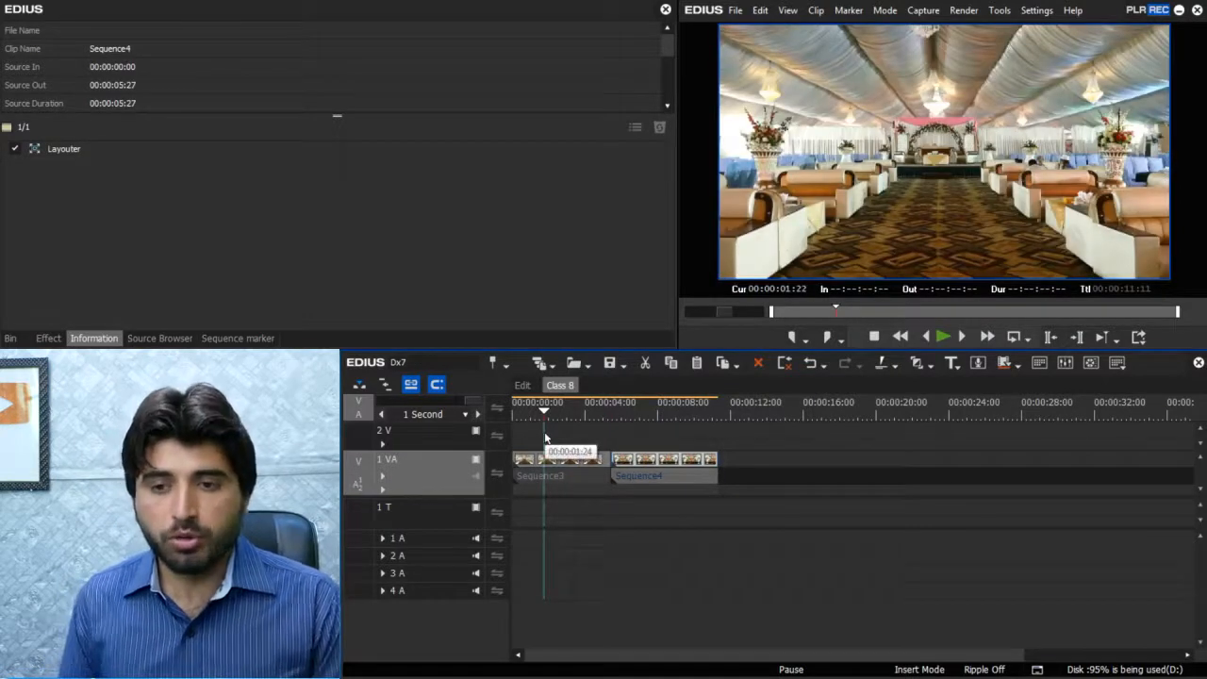
click(554, 460)
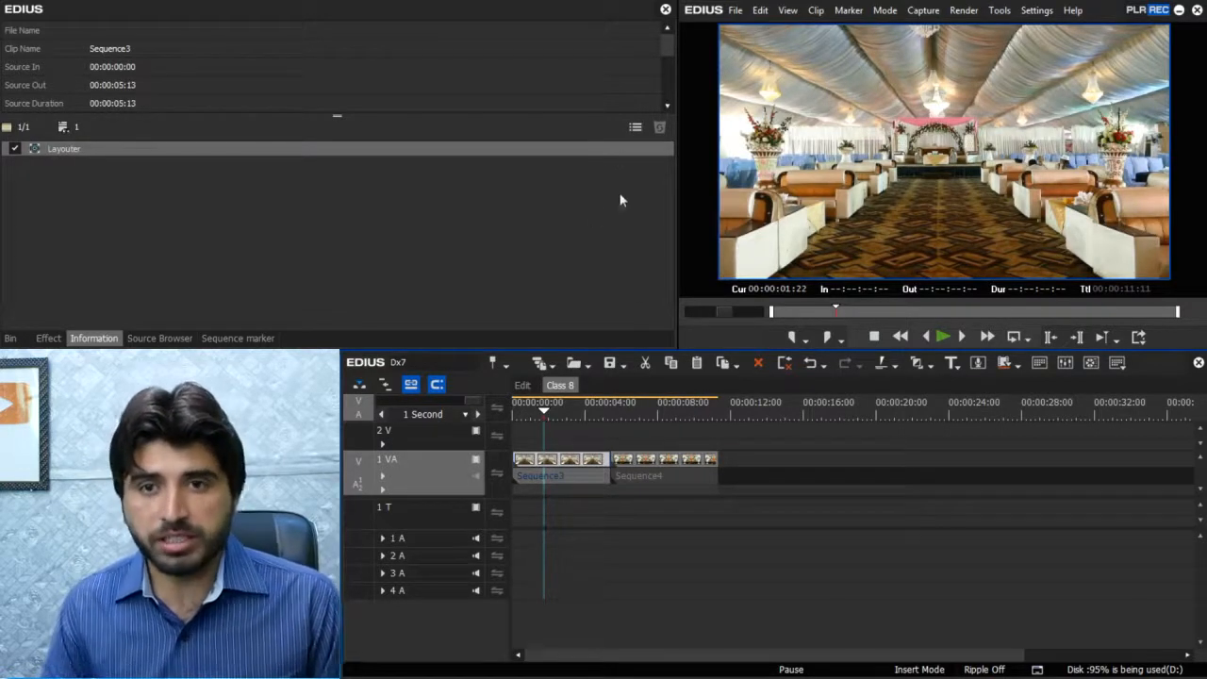
click(637, 130)
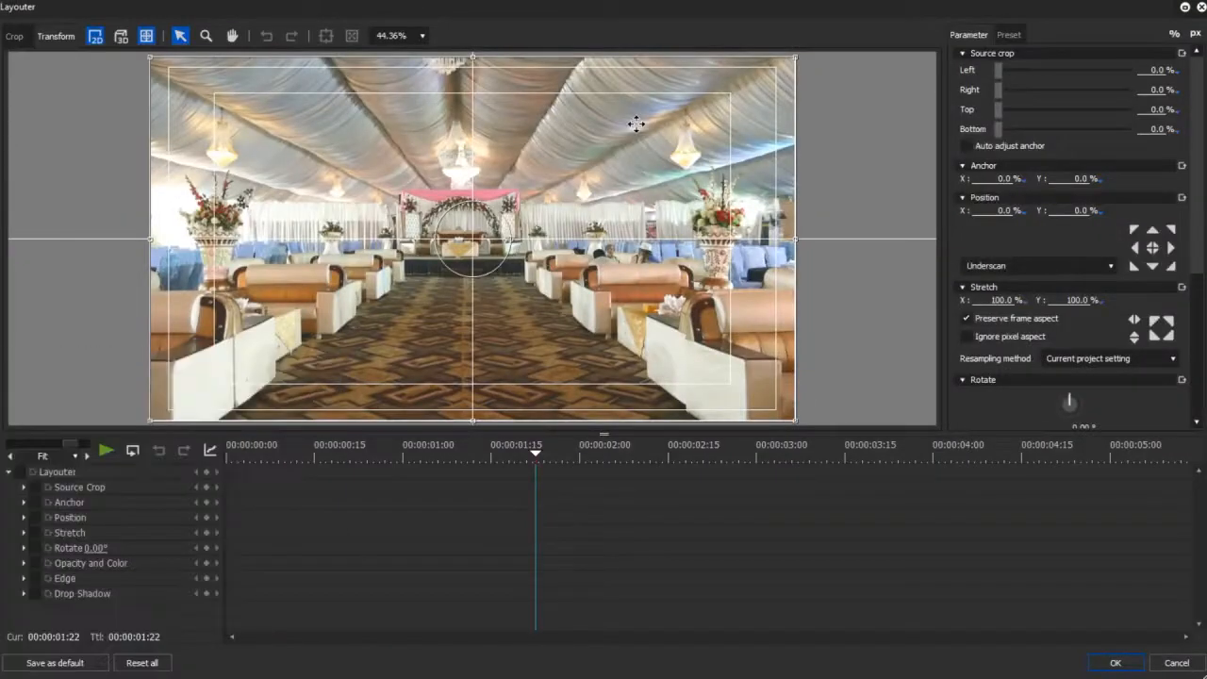
- Enable keyframing for all Layouter parameters at the first frame and enlarge the picture to about 121.6%, positioned at about X 1.1%, Y 0.2%
drag(280, 453, 183, 464)
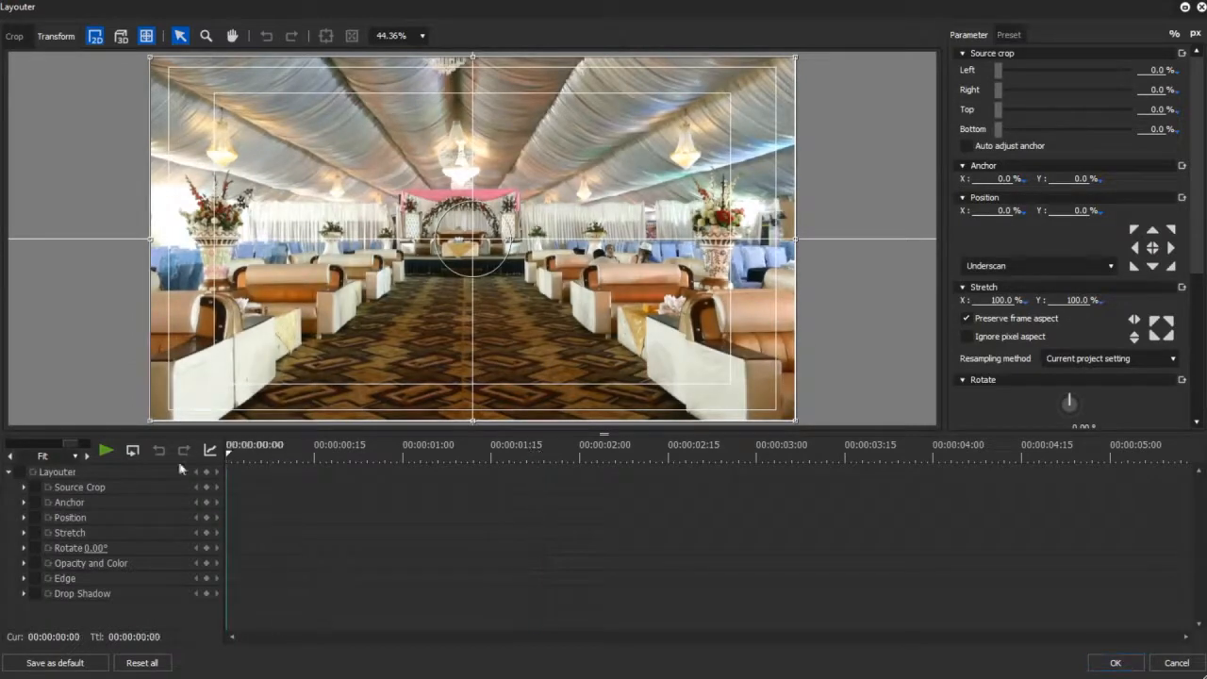
click(20, 474)
drag(314, 457, 196, 455)
drag(795, 242, 868, 243)
drag(736, 263, 733, 265)
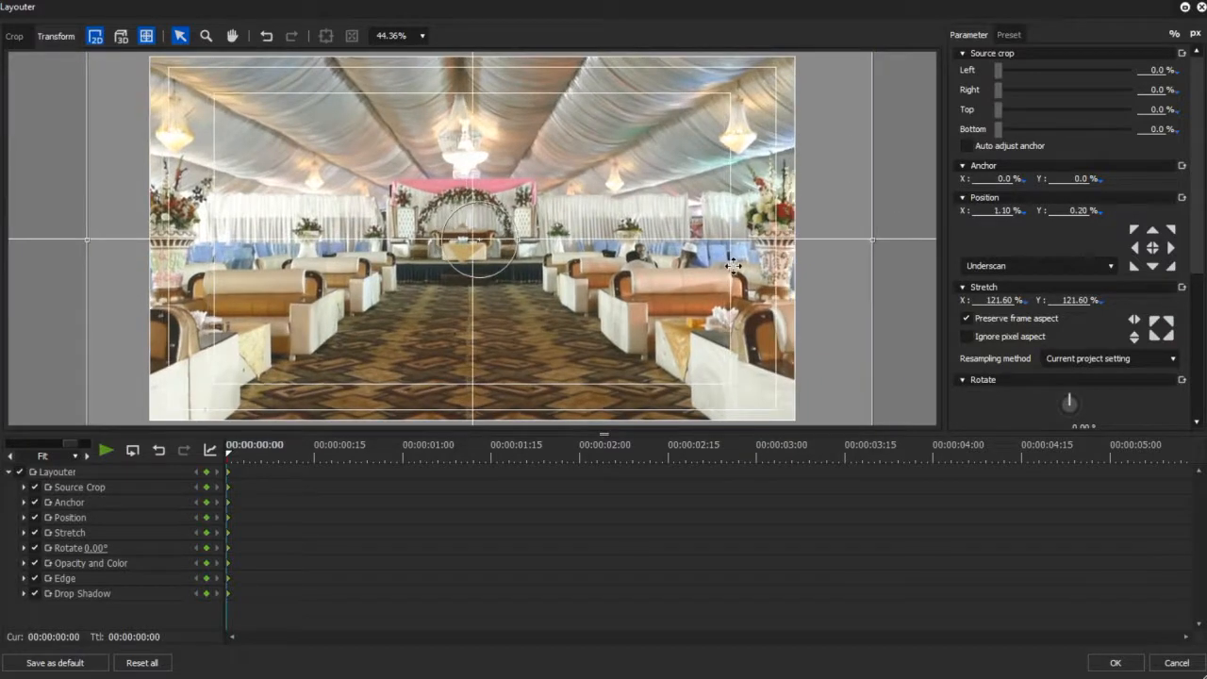
- At the clip's last frame, set the stretch to 100% and reset the X and Y position to 0%
drag(230, 457, 1178, 455)
click(1061, 300)
text(100)
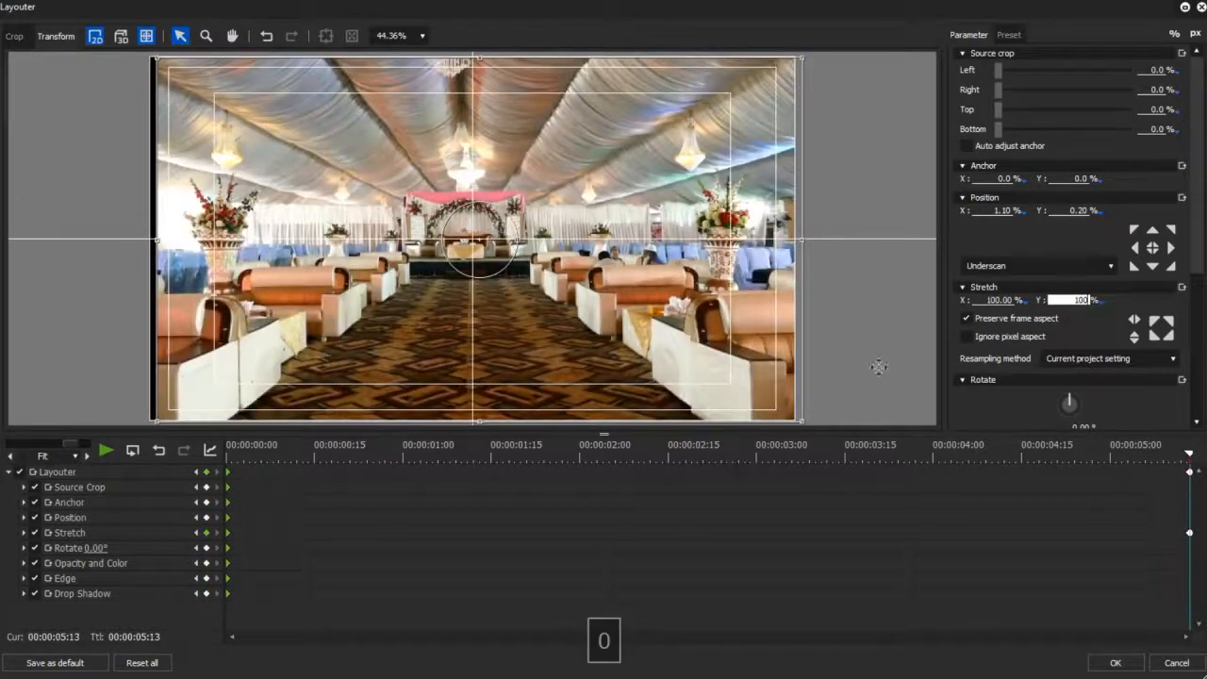
click(998, 209)
key(BackSpace)
click(1071, 209)
key(BackSpace)
- Preview the keyframed zoom-out, accept the layout and play the timeline from its beginning
click(668, 454)
click(228, 459)
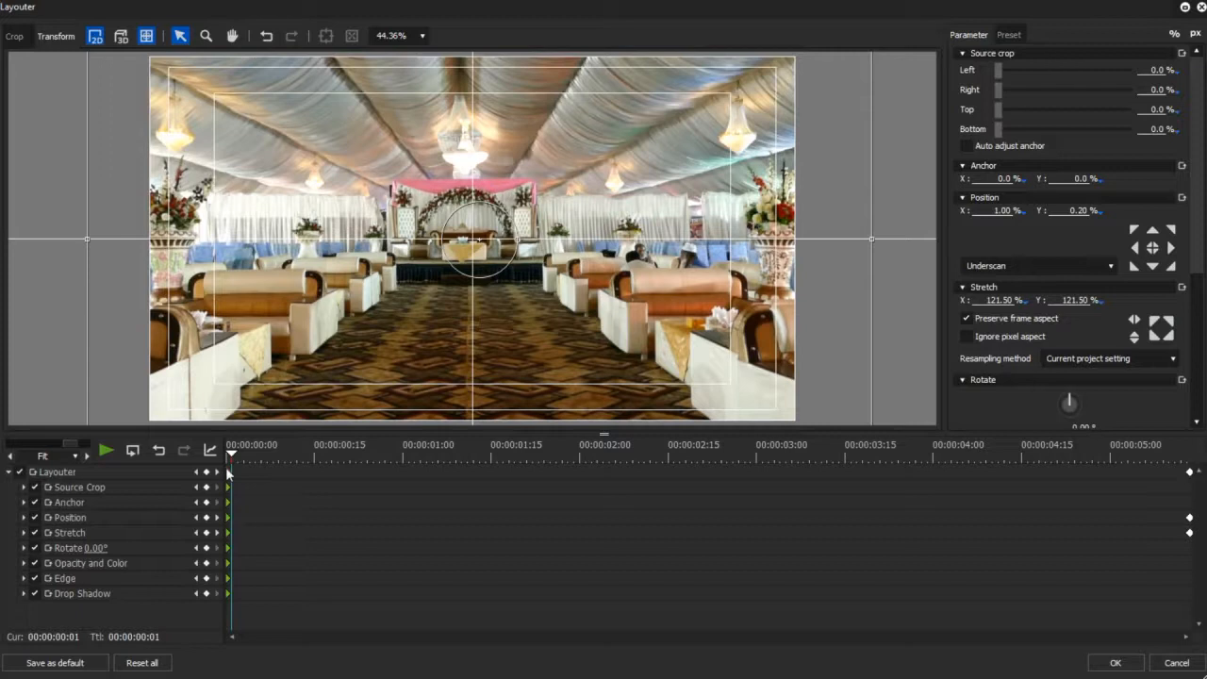
drag(225, 467, 571, 467)
click(1115, 663)
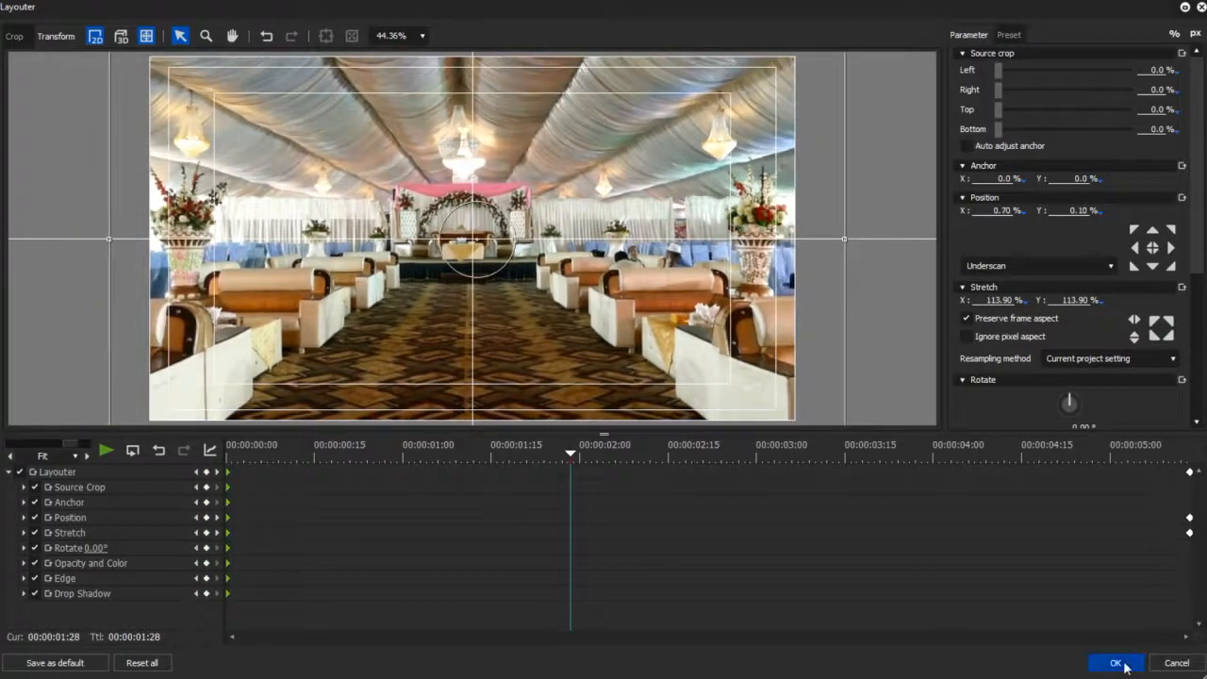
key(Home)
key(space)
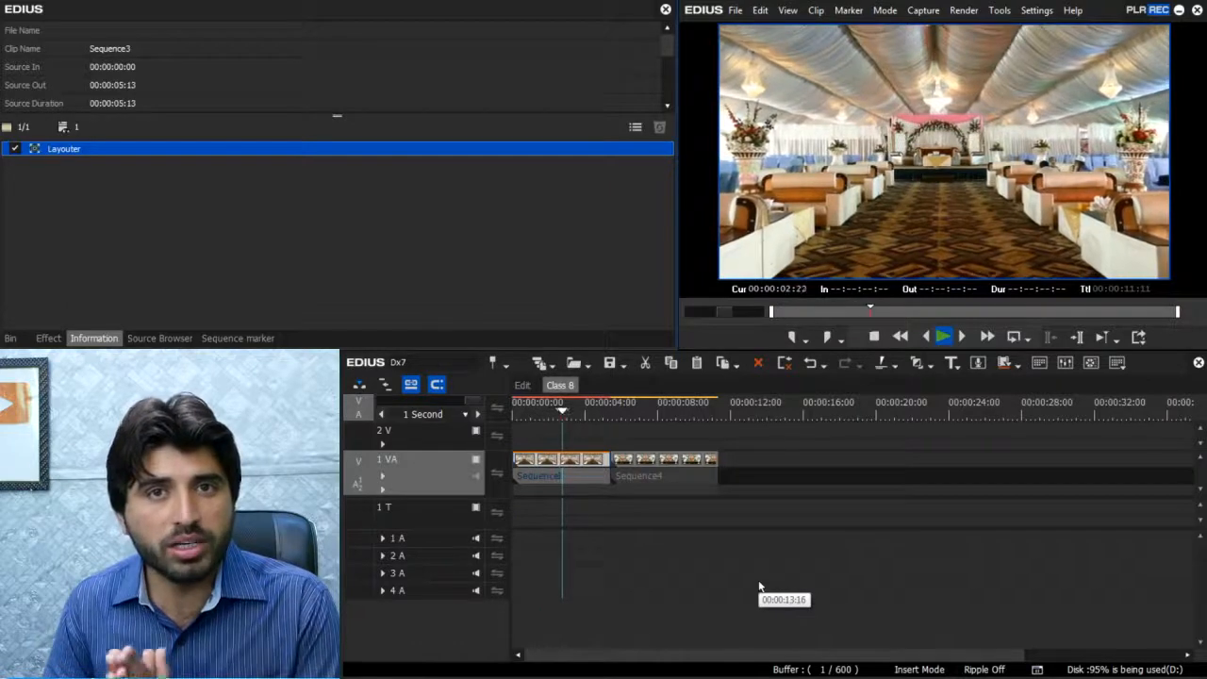
- Move the Sequence4 clip to about 26 seconds on the track and paste a copy of Sequence3 directly after the original
drag(673, 458, 1046, 458)
key(space)
click(588, 469)
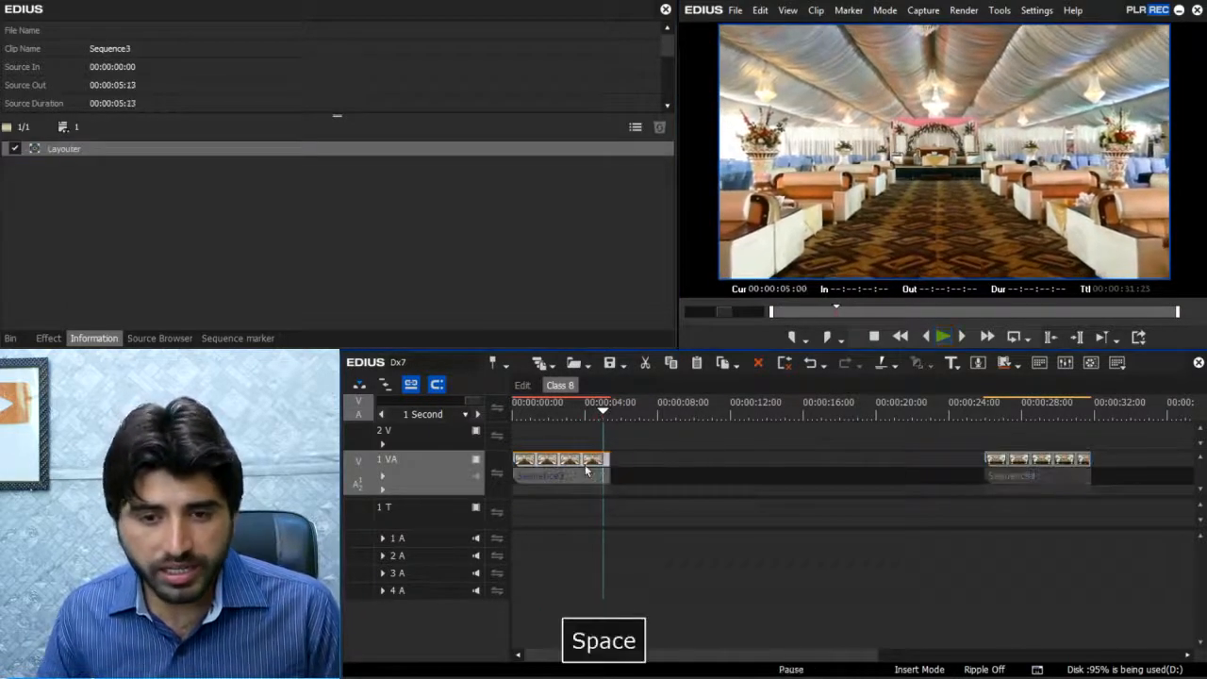
key(ctrl+c)
click(669, 413)
key(a)
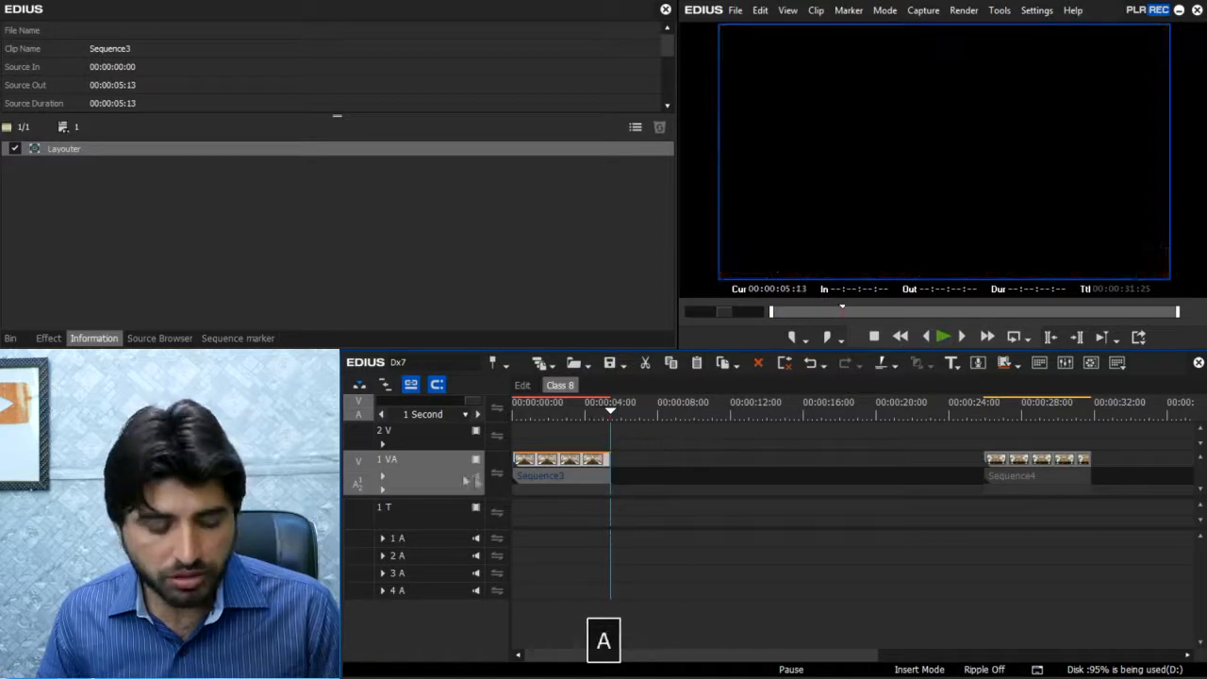
key(ctrl+v)
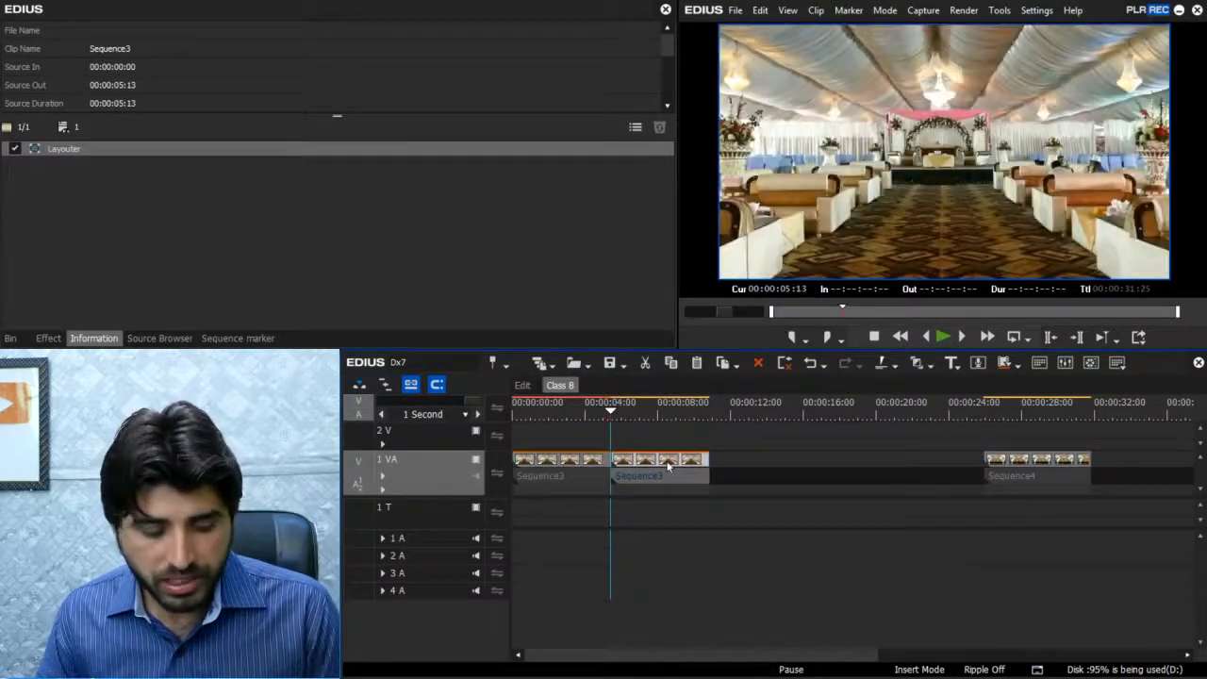
- Open the Layouter for the copied Sequence3 clip and reset all its settings to default
key(F7)
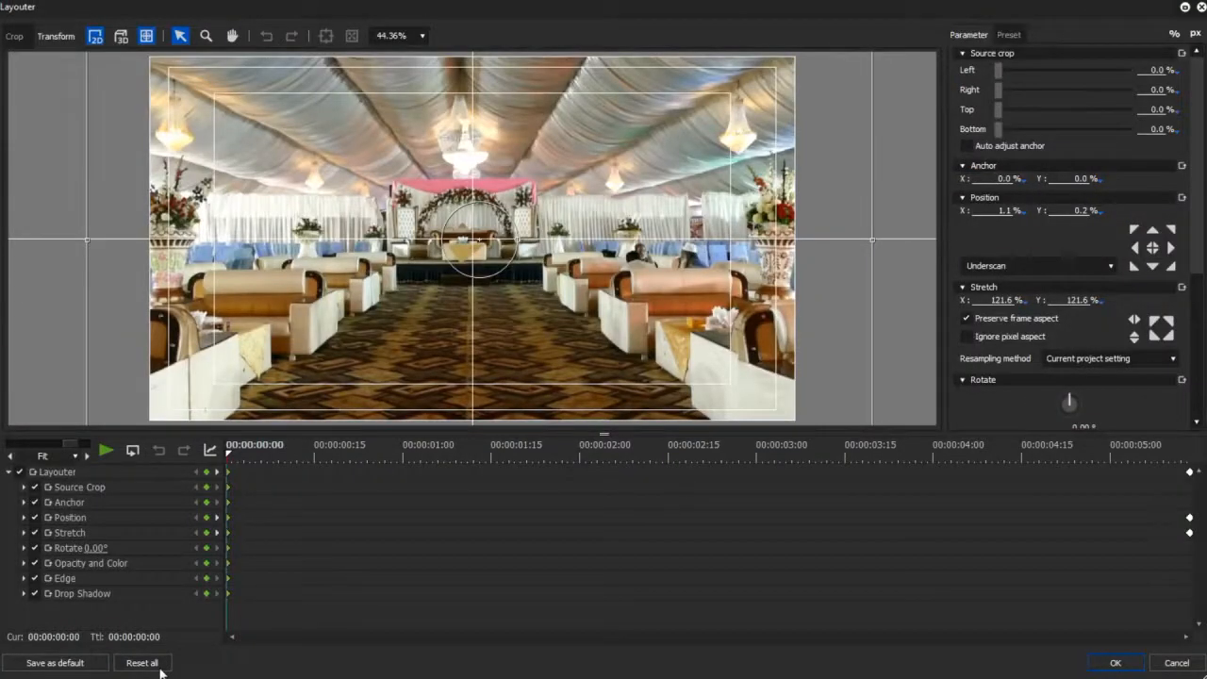
drag(250, 469, 156, 546)
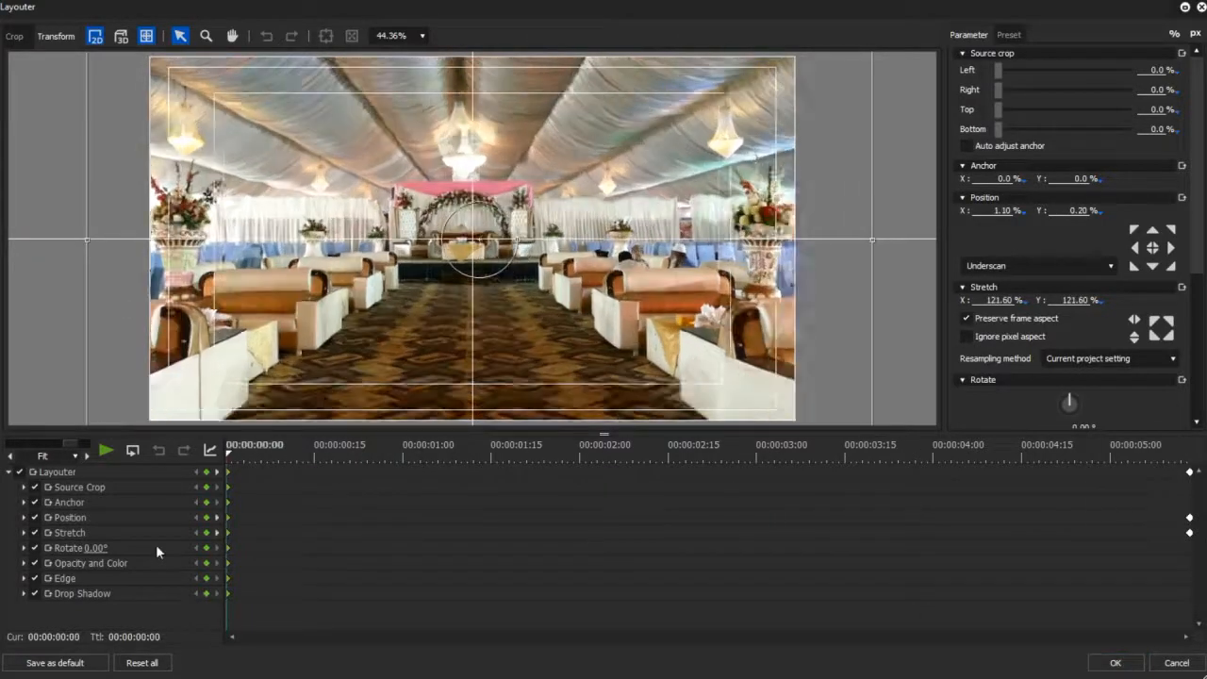
click(146, 662)
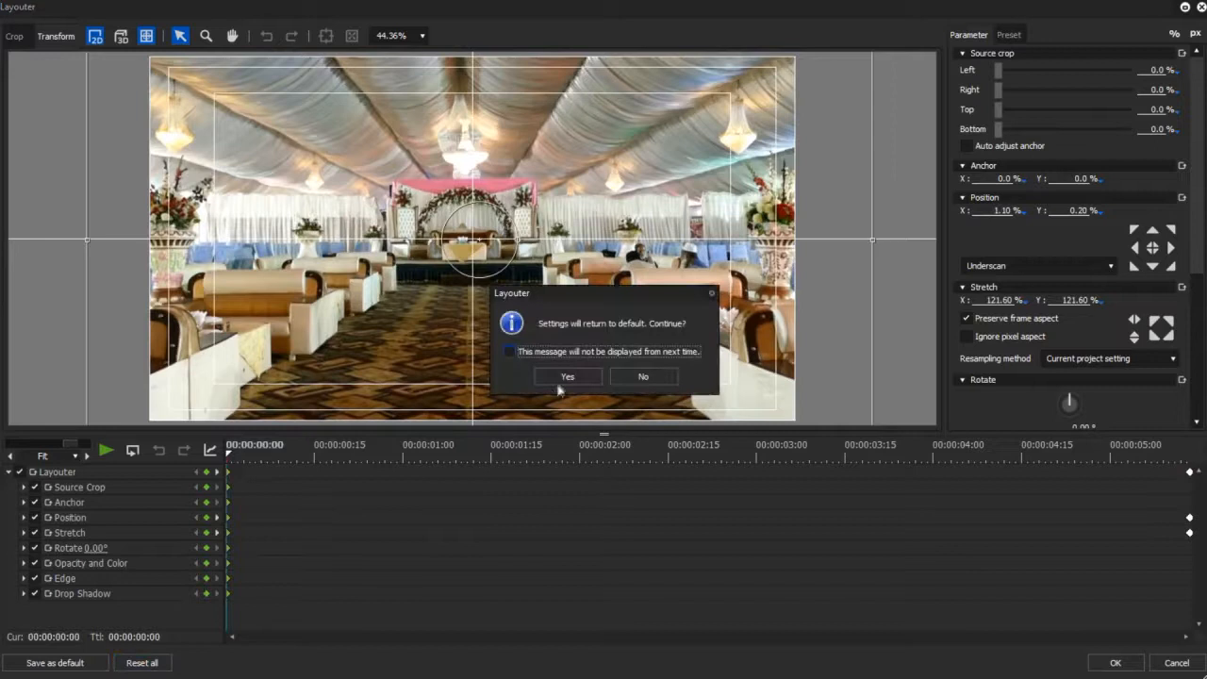
click(580, 373)
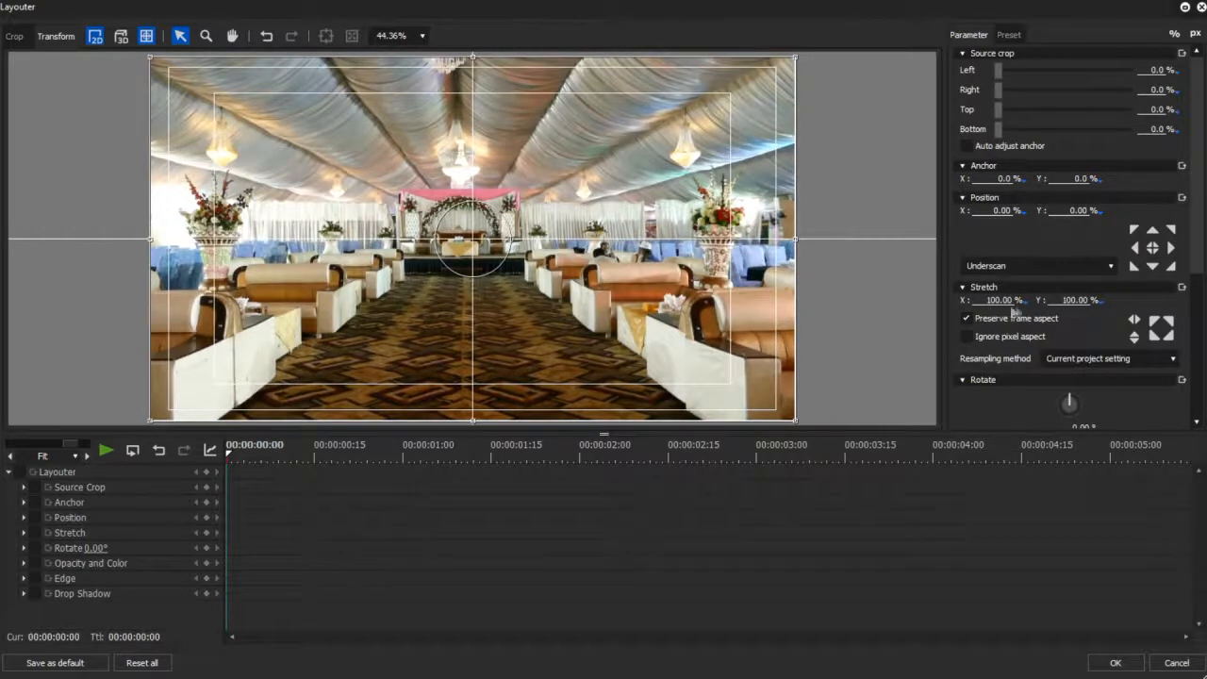
- Set the stretch to 125% and shift the picture sideways to about X -12.1%, with position Y at 0%
double_click(1056, 304)
text(125)
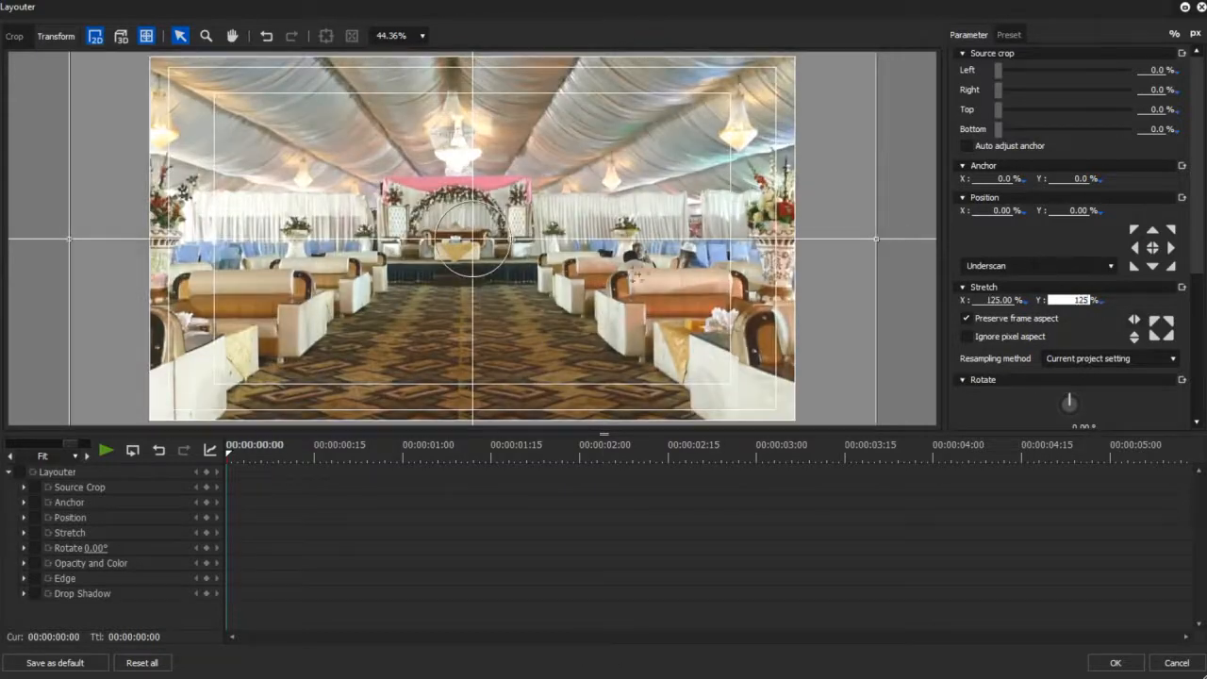
click(766, 270)
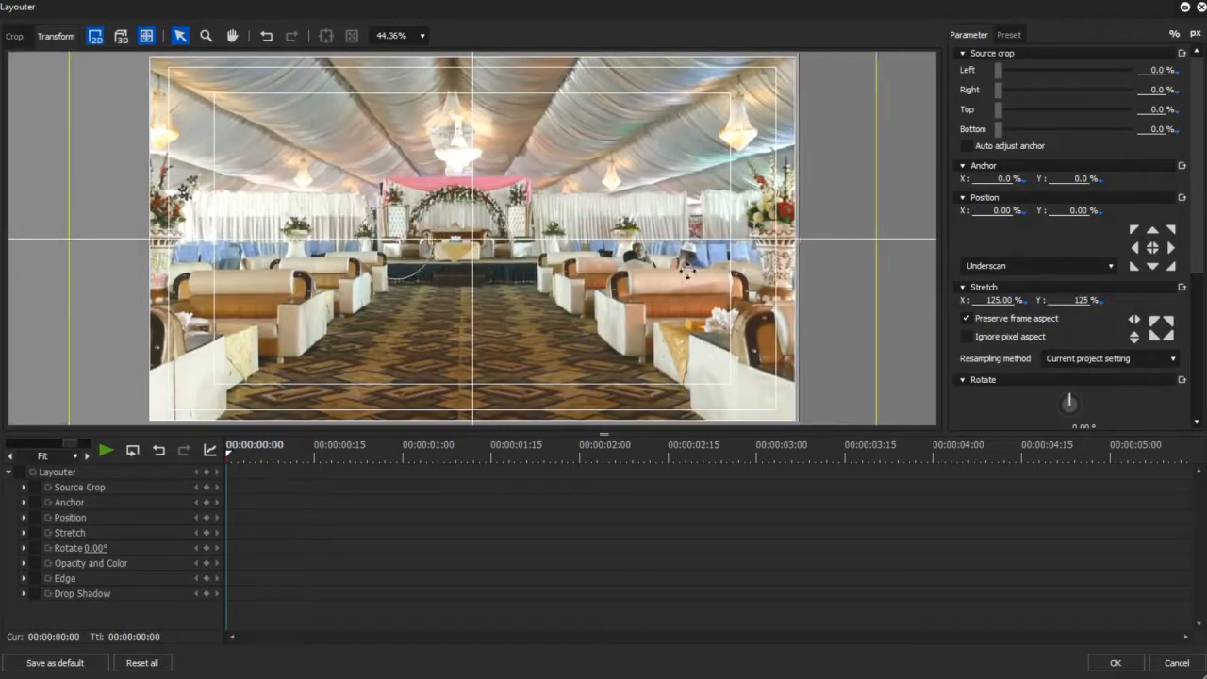
drag(687, 269, 610, 270)
click(1075, 210)
key(BackSpace)
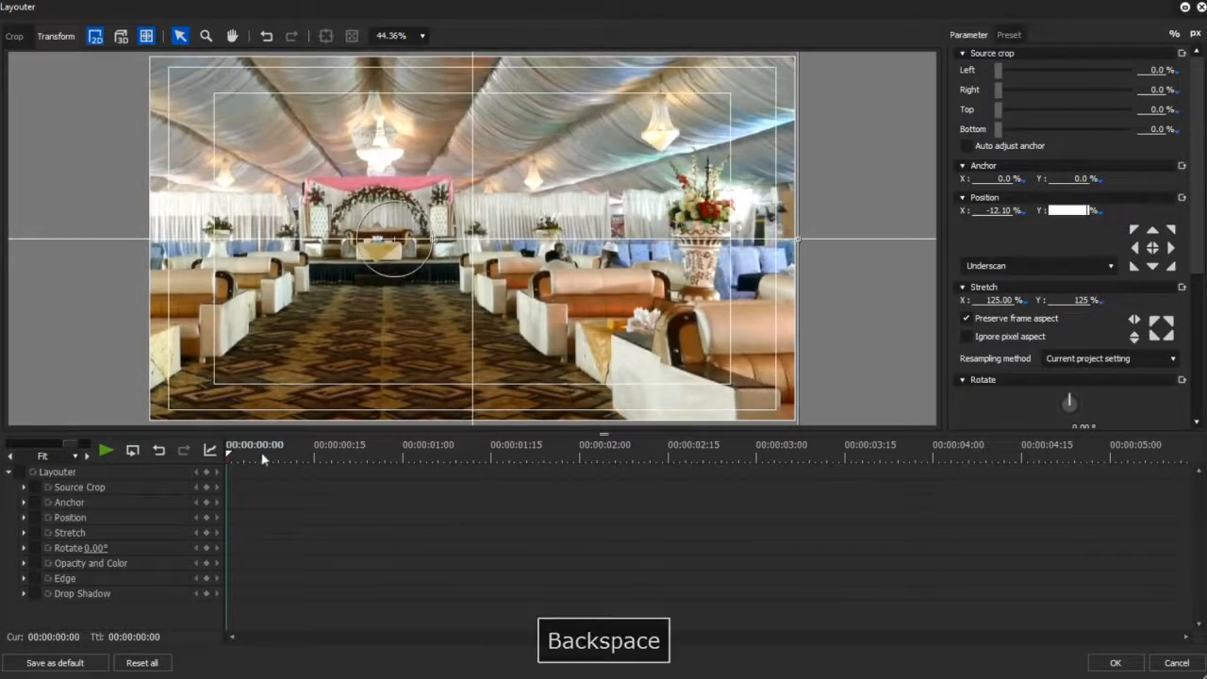
- Enable keyframing for all parameters and register start keyframes with position Y at 0% and stretch at 125%
click(20, 473)
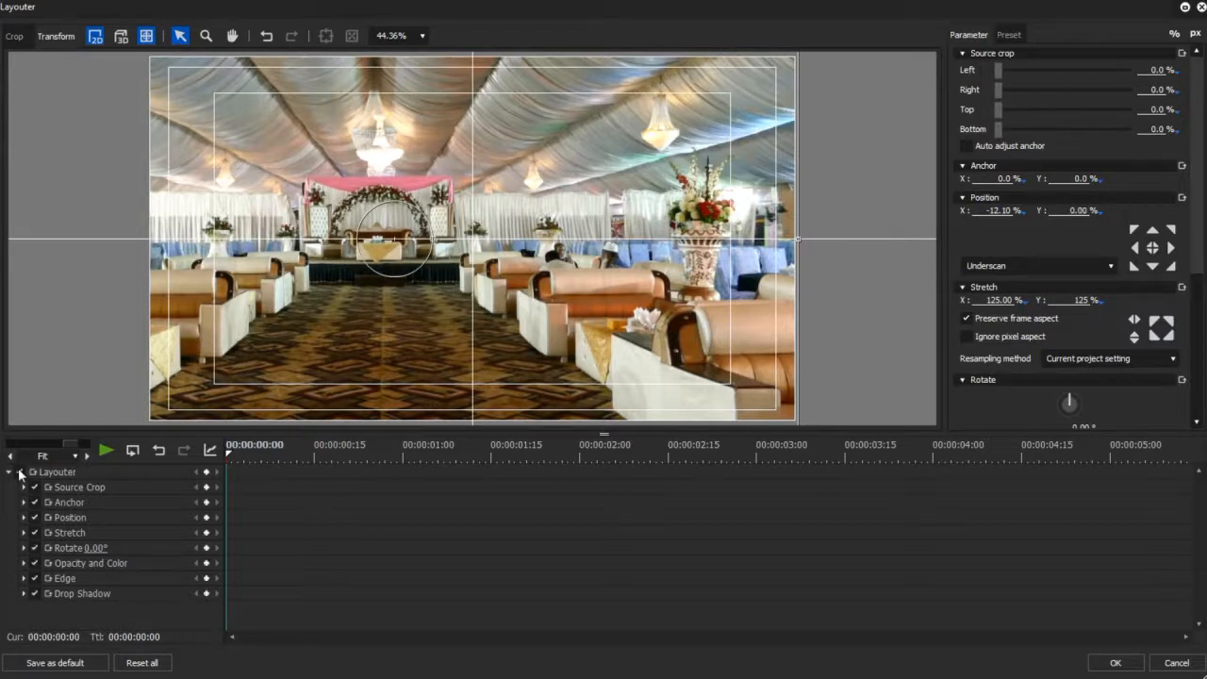
mouse_move(696, 293)
mouse_down()
mouse_move(728, 288)
mouse_move(693, 287)
mouse_up()
double_click(1062, 213)
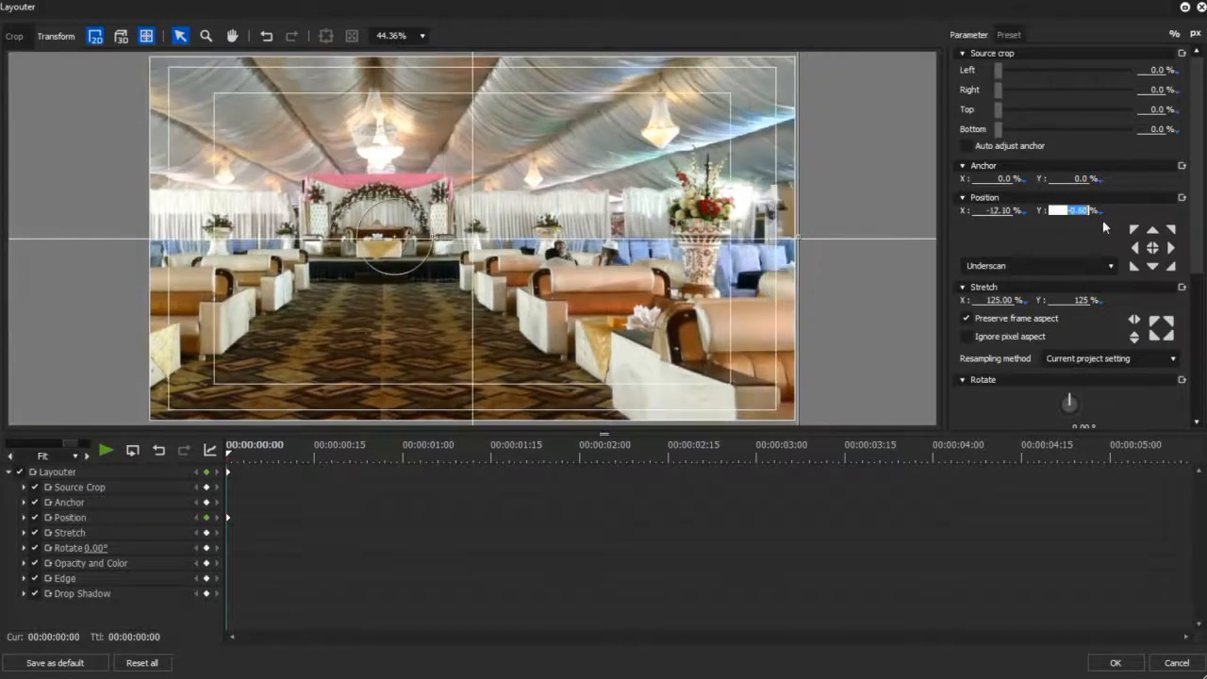
key(BackSpace)
double_click(1078, 300)
text(125)
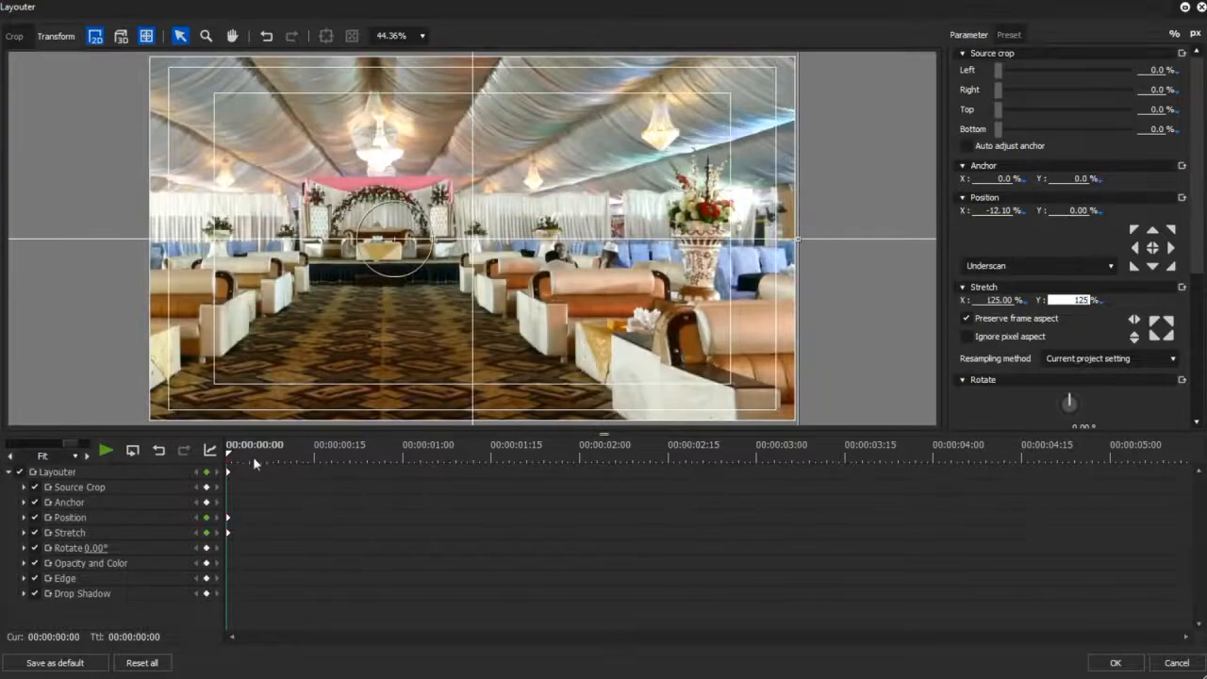
- At the last frame set position X to 12.10%, then accept the layout and play back the sideways pan
drag(229, 455, 1190, 476)
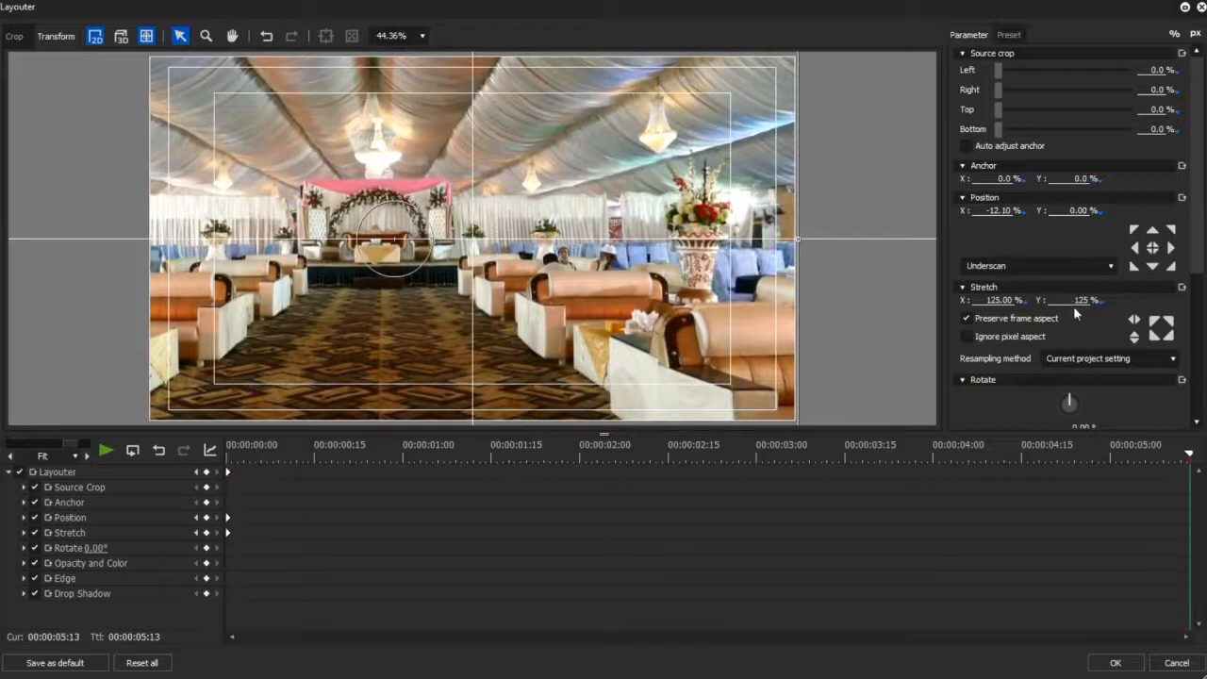
click(986, 210)
key(Right)
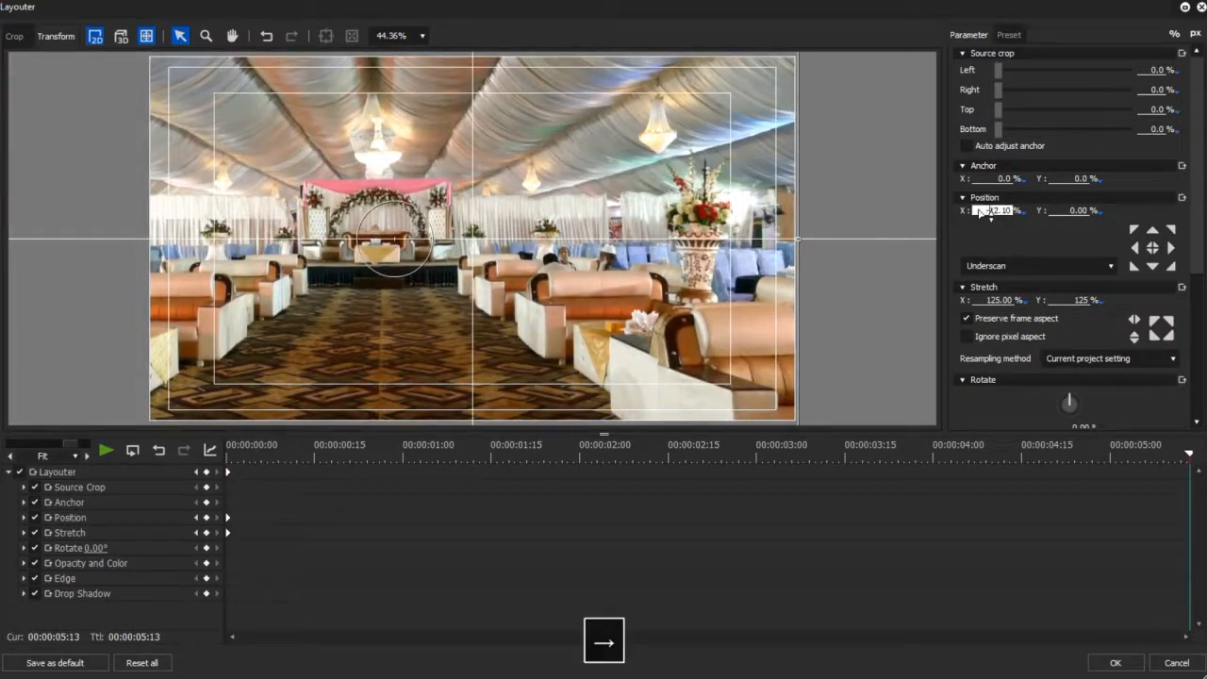
key(BackSpace)
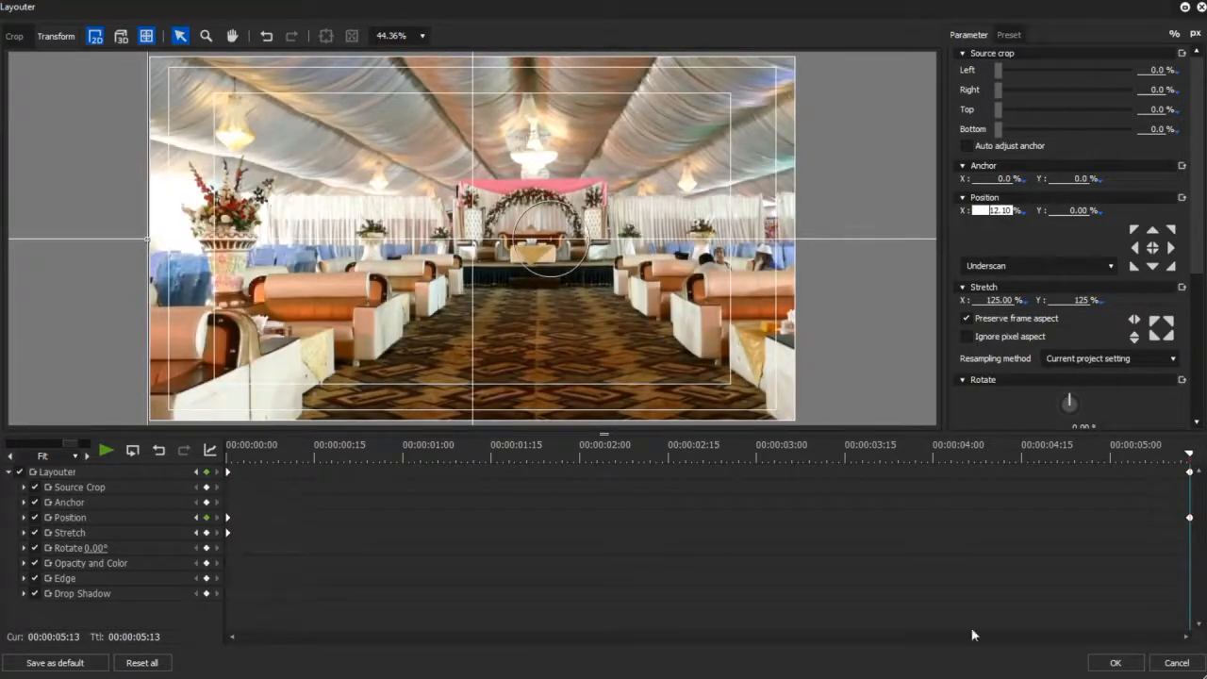
click(1115, 662)
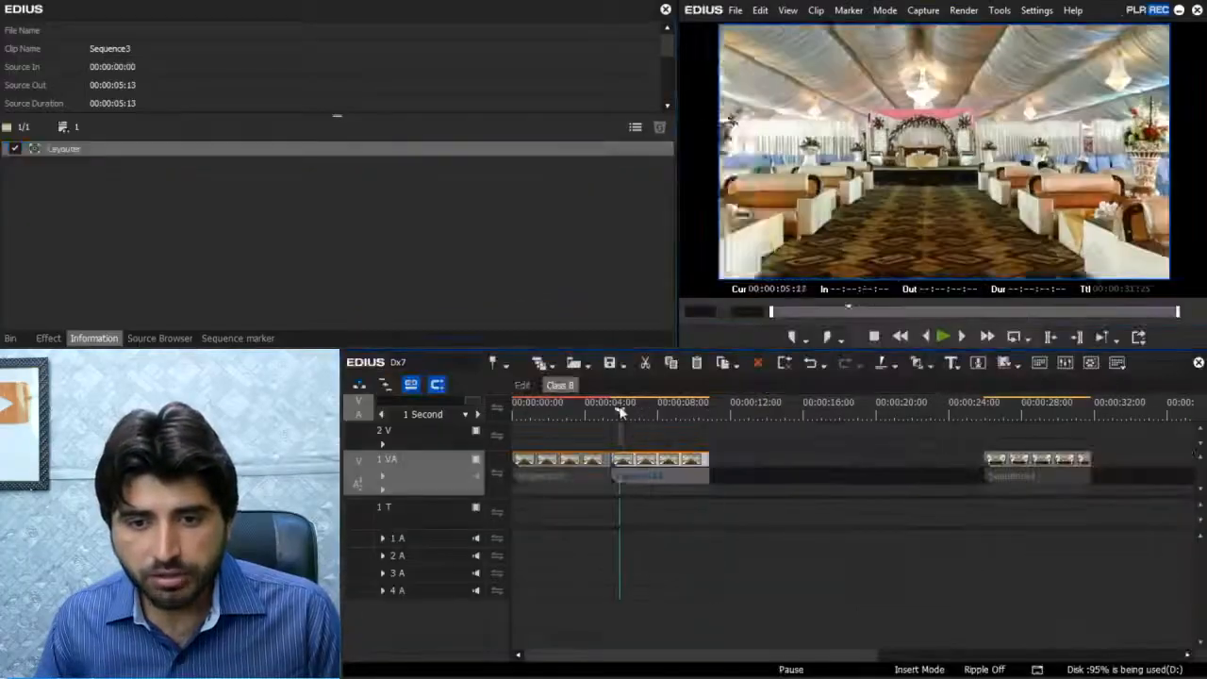
key(space)
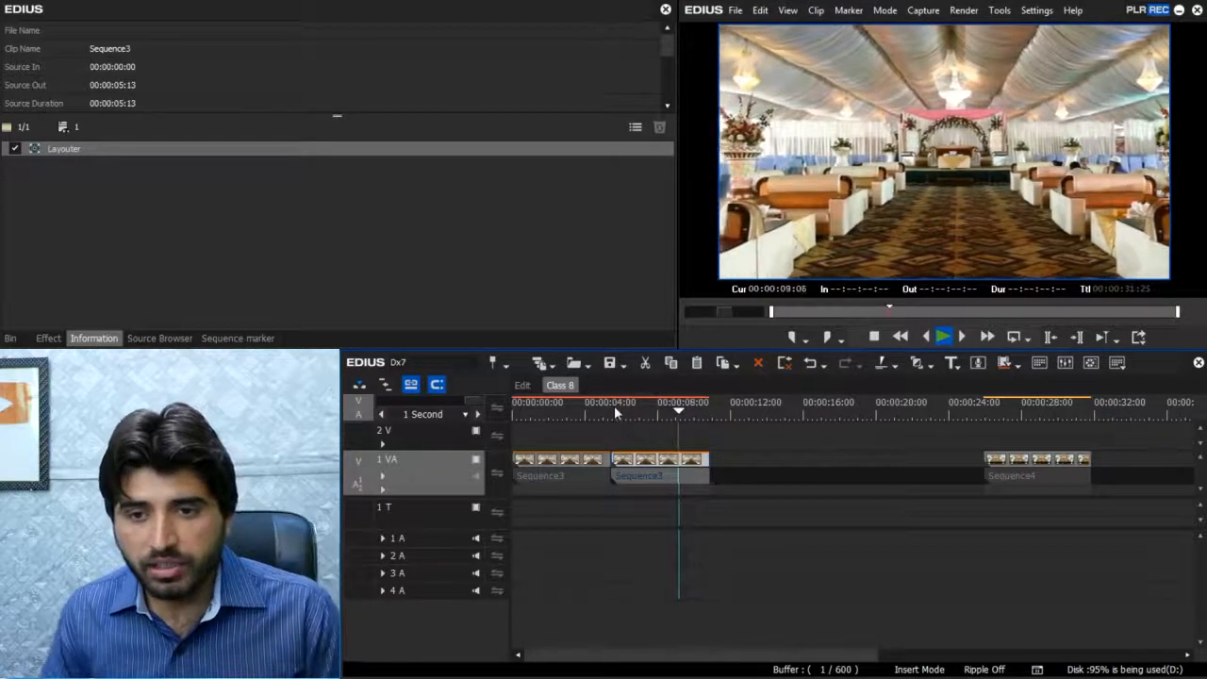
key(space)
- Paste a copy of the first Sequence3 clip and close the gap so it directly follows the second clip
click(582, 462)
key(ctrl+c)
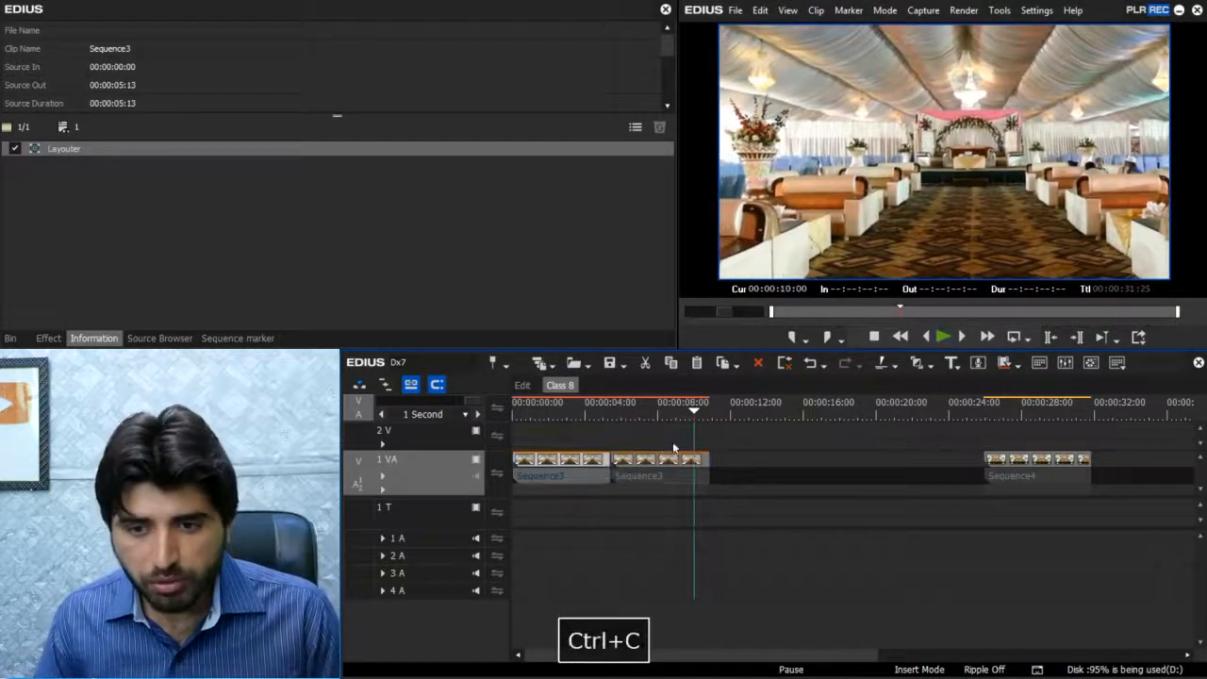
click(756, 405)
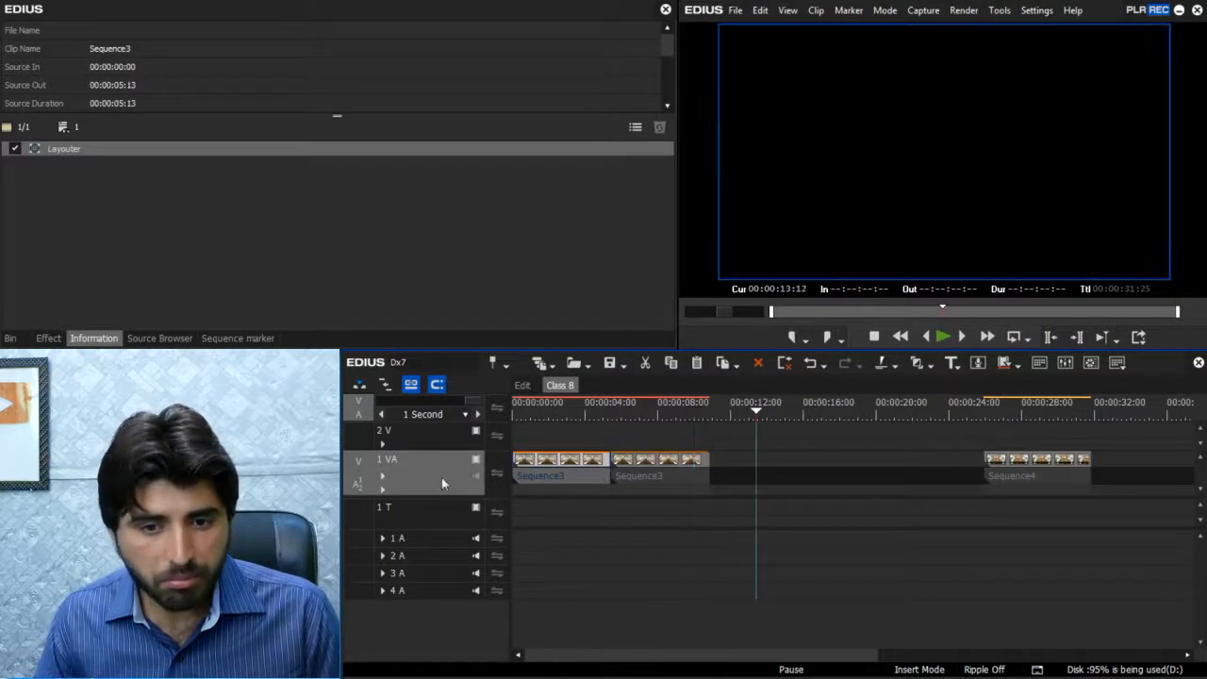
key(ctrl+v)
key(BackSpace)
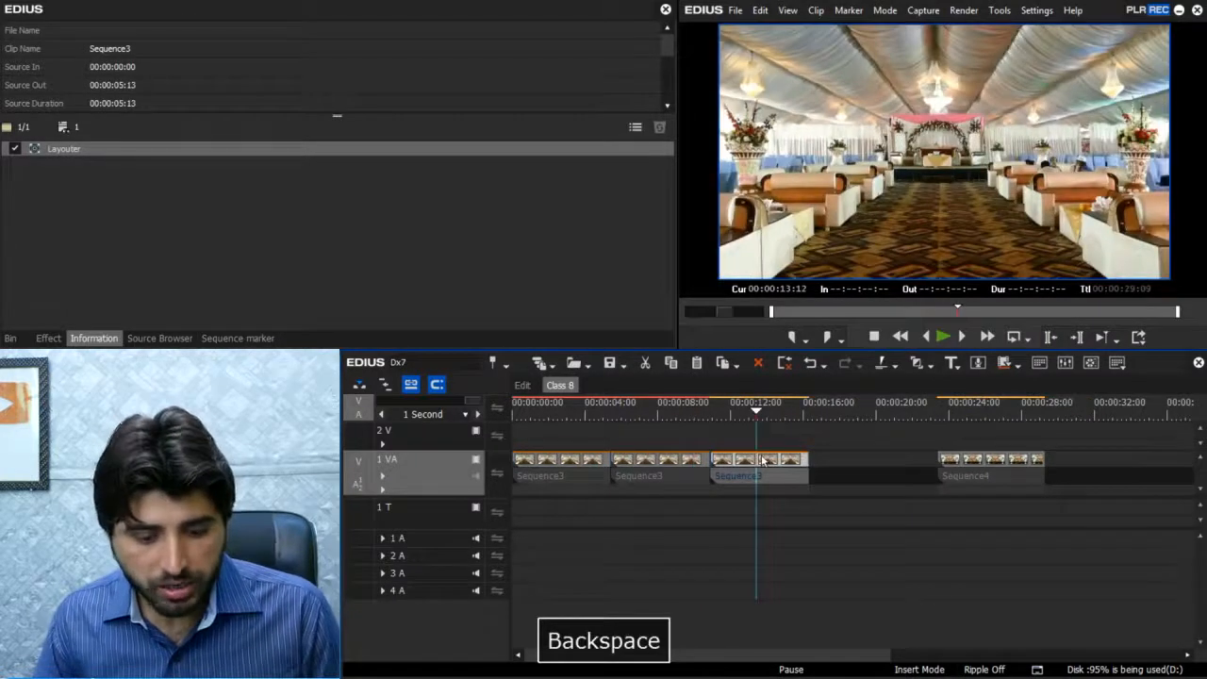
- Open the Layouter for the third clip and swap its start and end keyframes to turn the zoom-out into a zoom-in
key(F7)
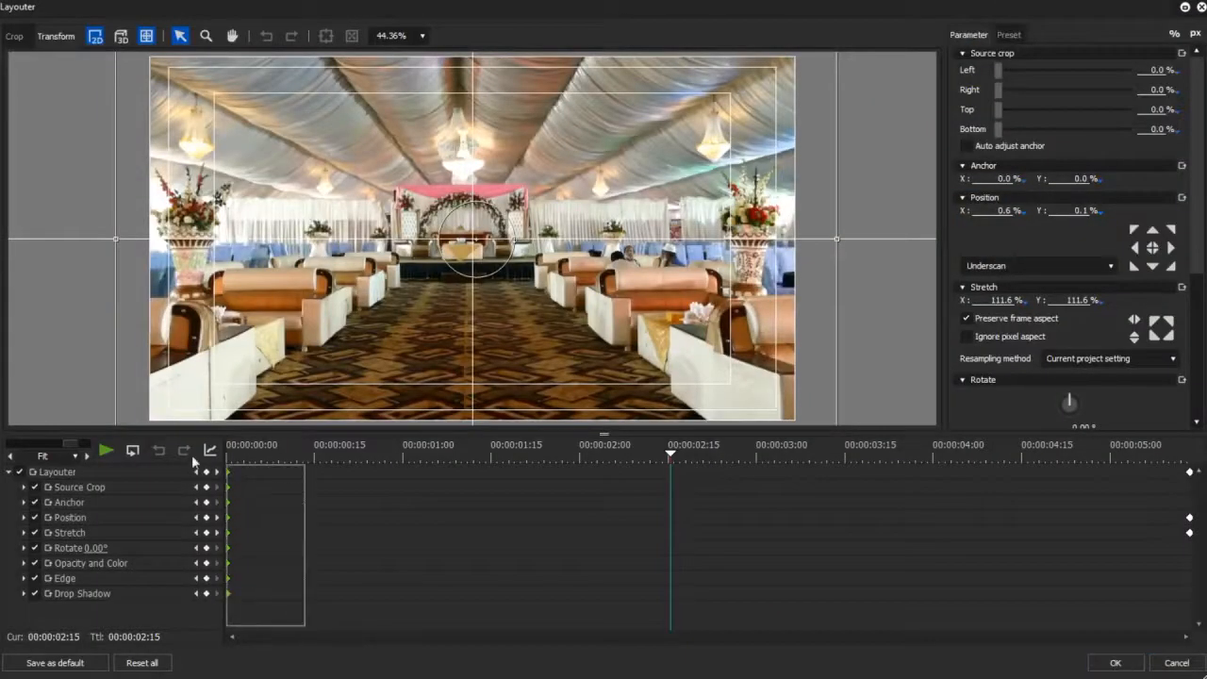
drag(259, 454, 201, 449)
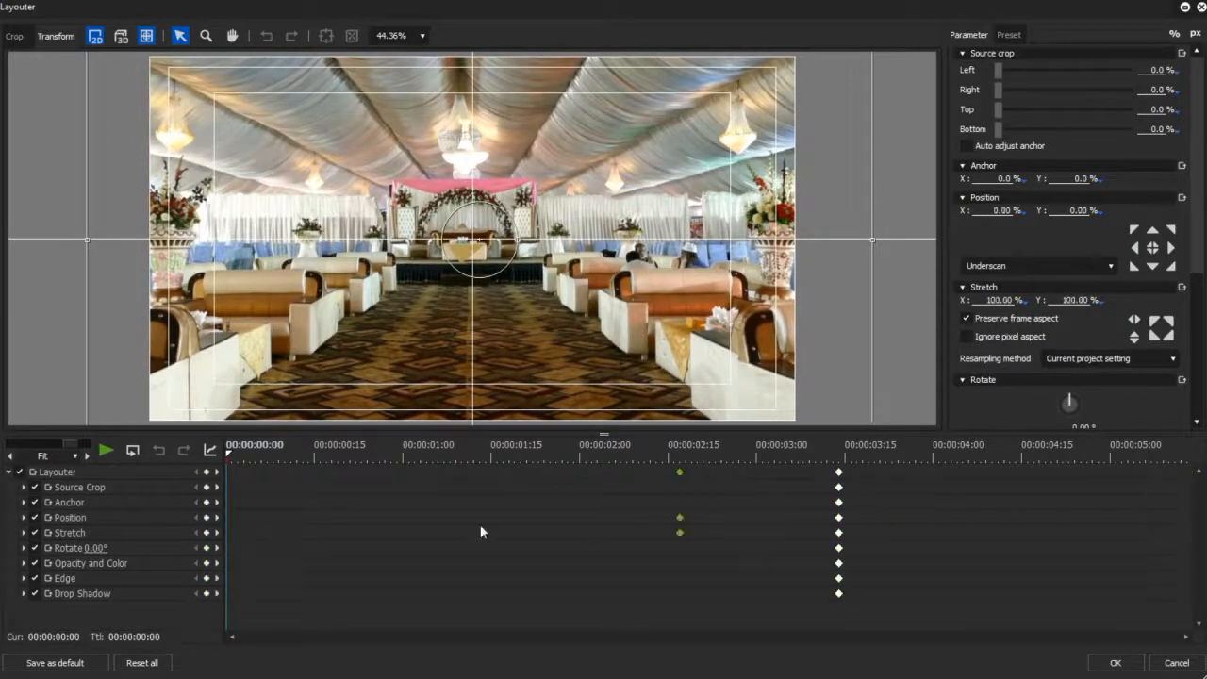
key(ctrl+z)
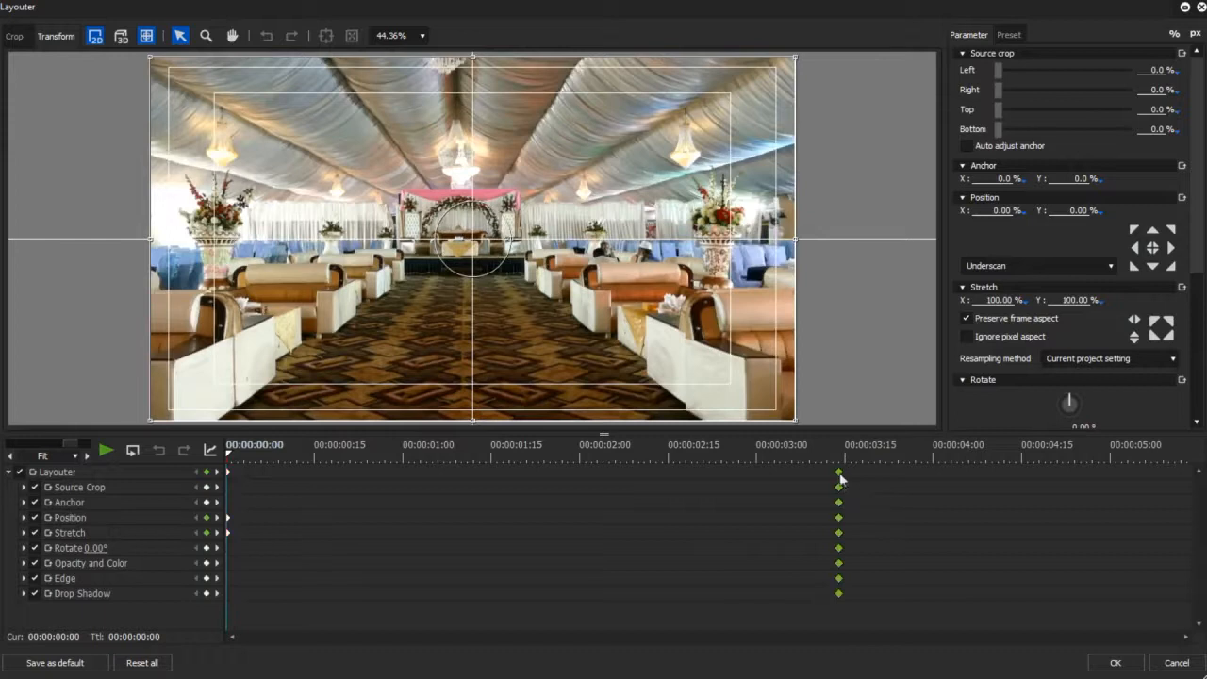
drag(1183, 466, 1204, 464)
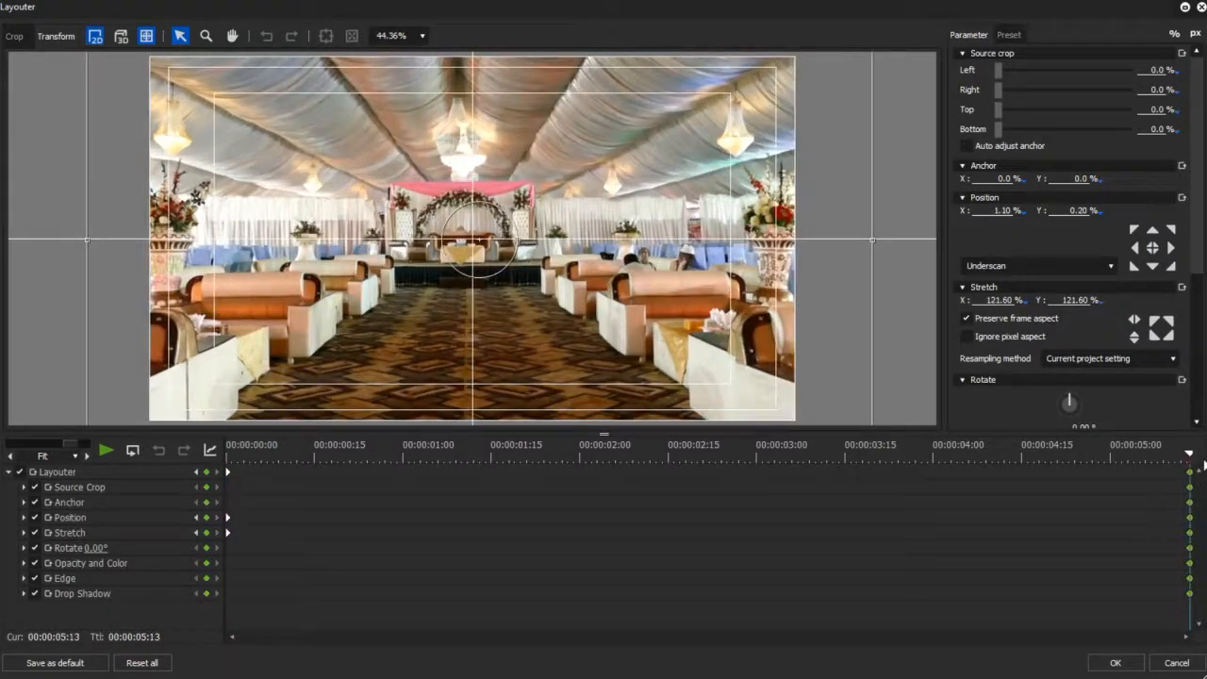
- Set the third clip's end-keyframe stretch to 125%, then accept the layout and play back the zoom-in
text(25)
drag(1072, 461, 38, 459)
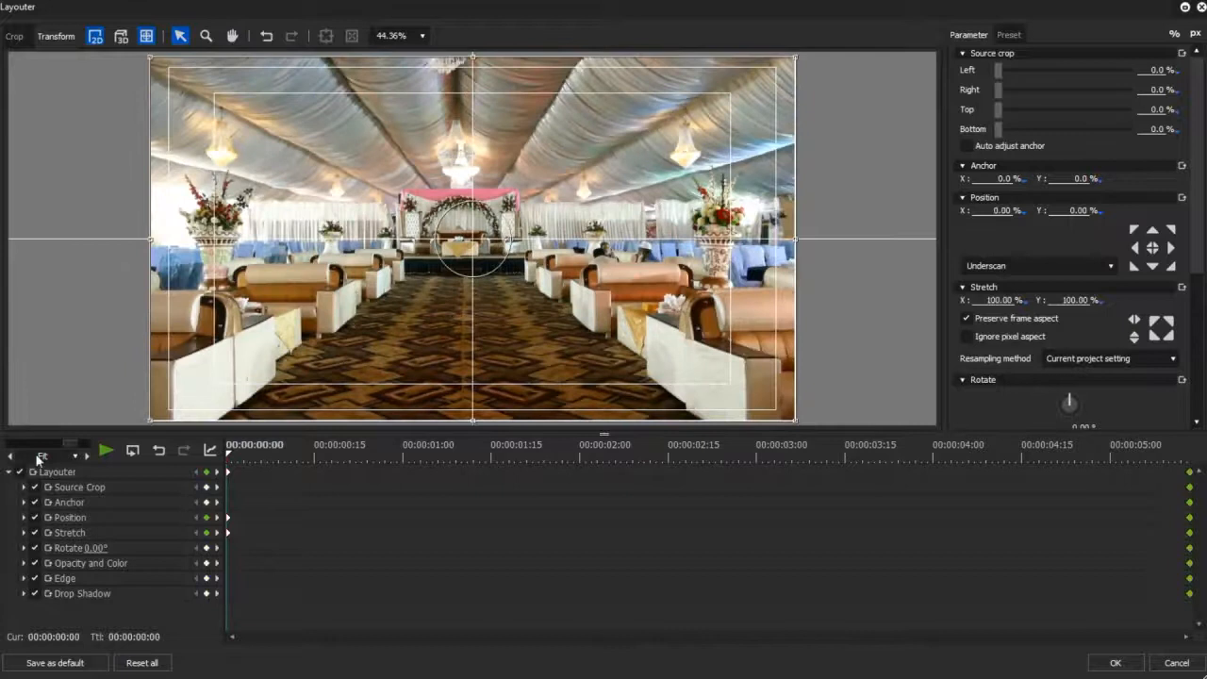
click(1118, 664)
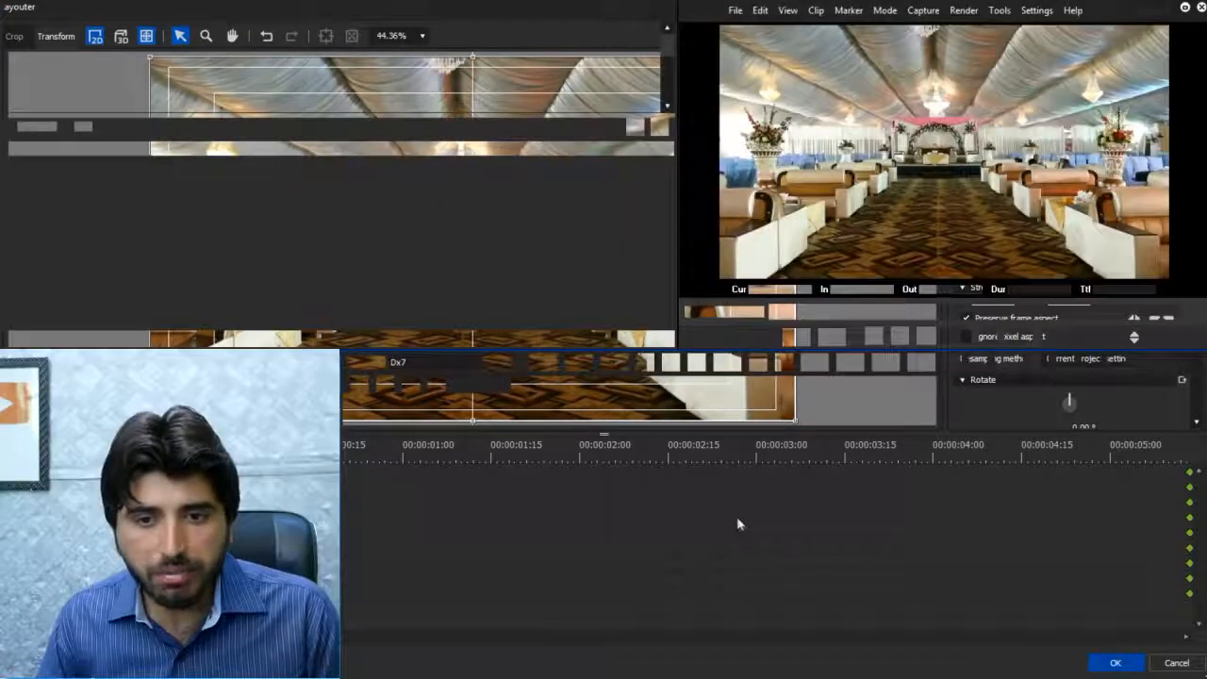
key(space)
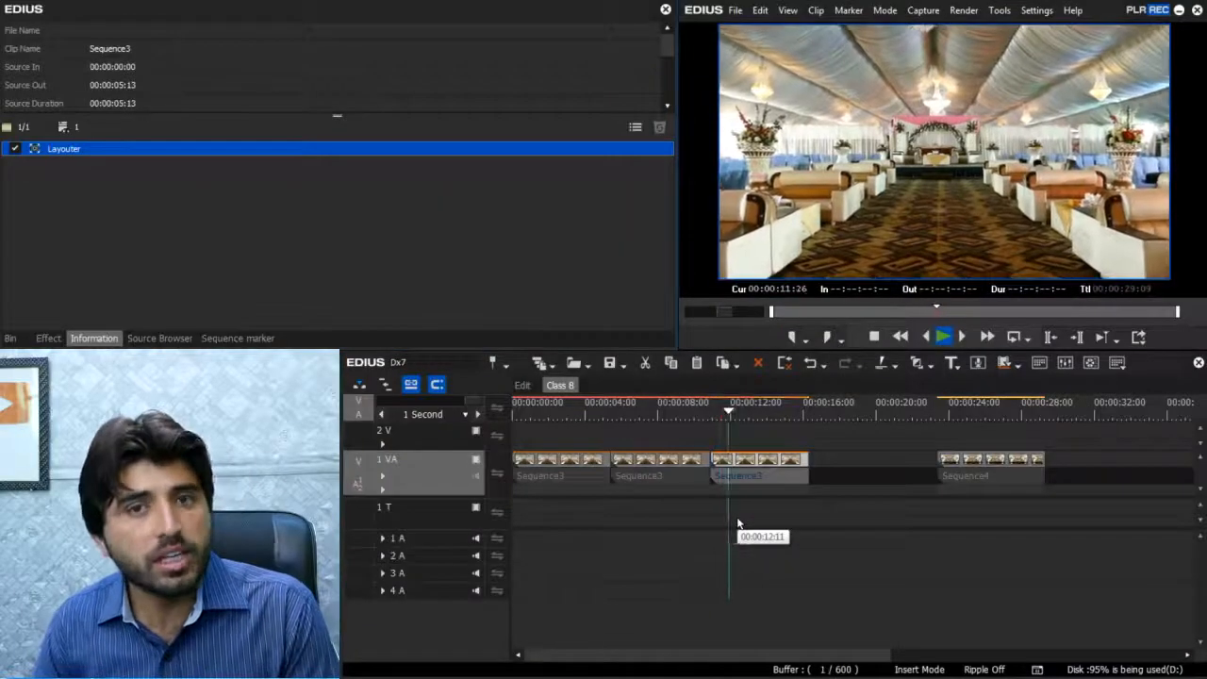
key(space)
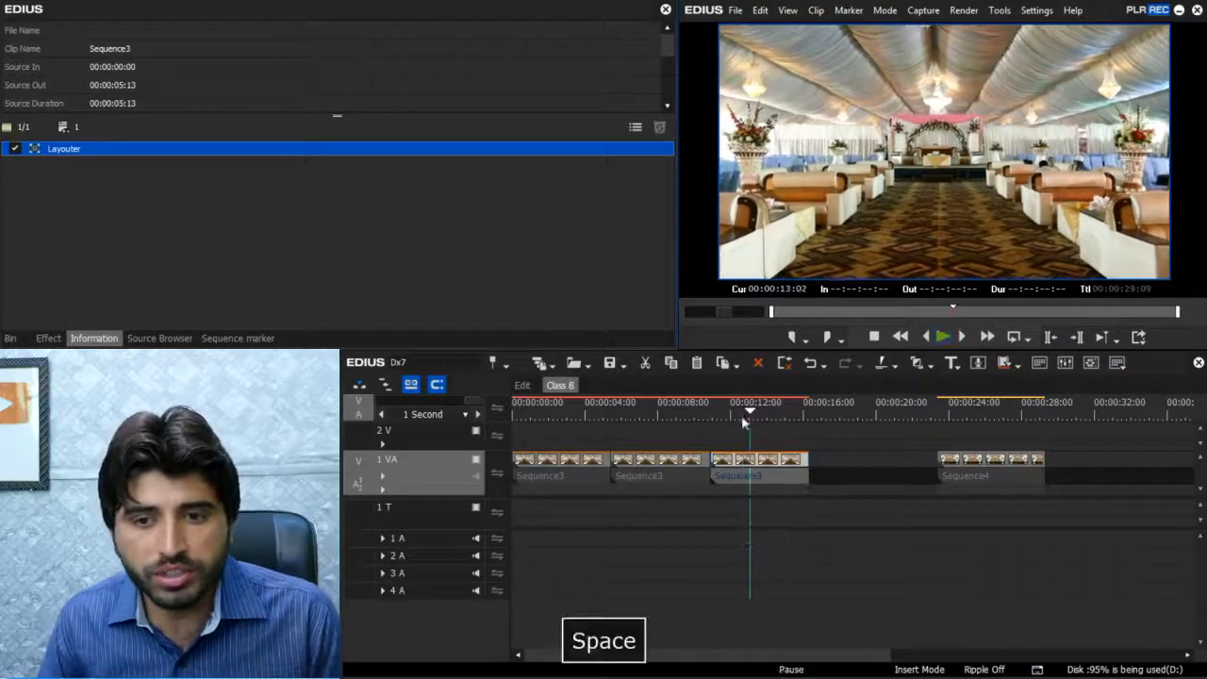
- Reopen the third clip's Layouter and set the rotation to -8° at the last frame
click(564, 413)
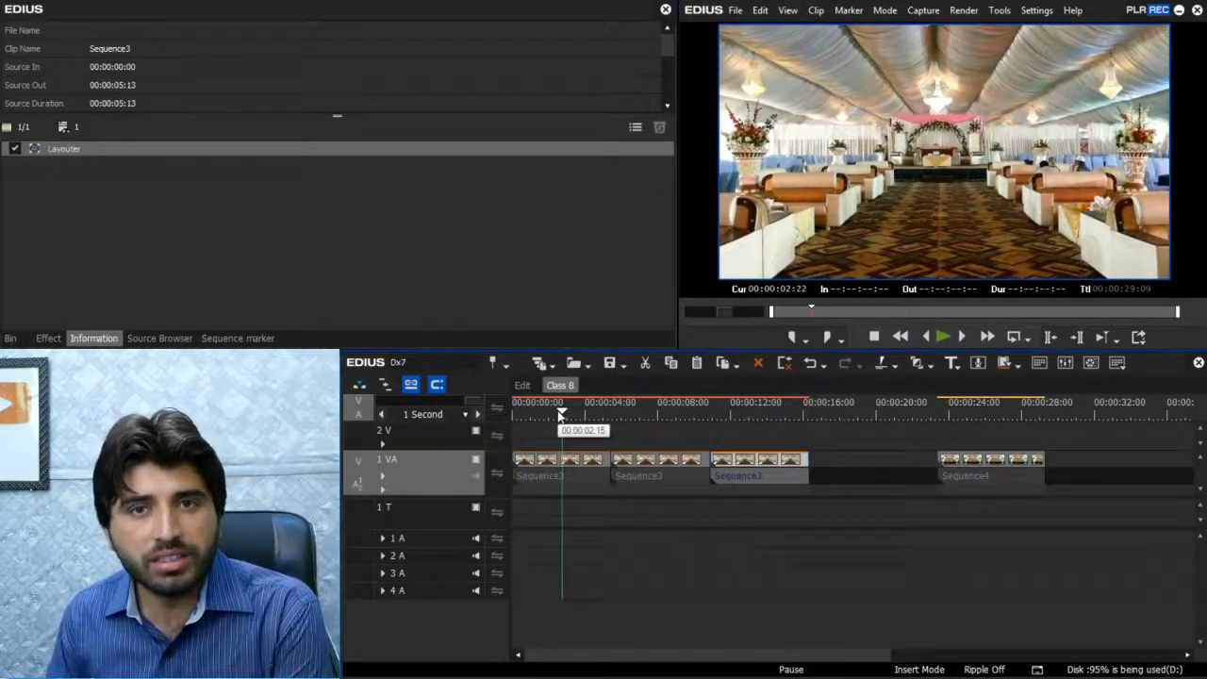
click(753, 413)
click(754, 413)
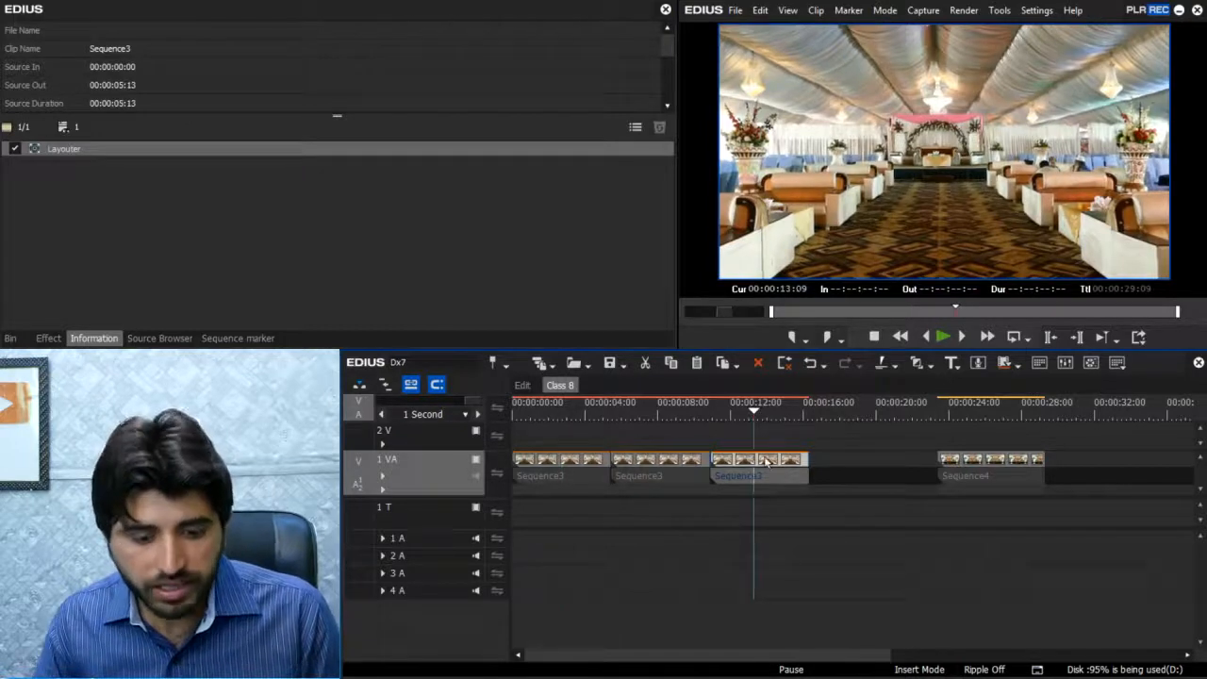
key(F7)
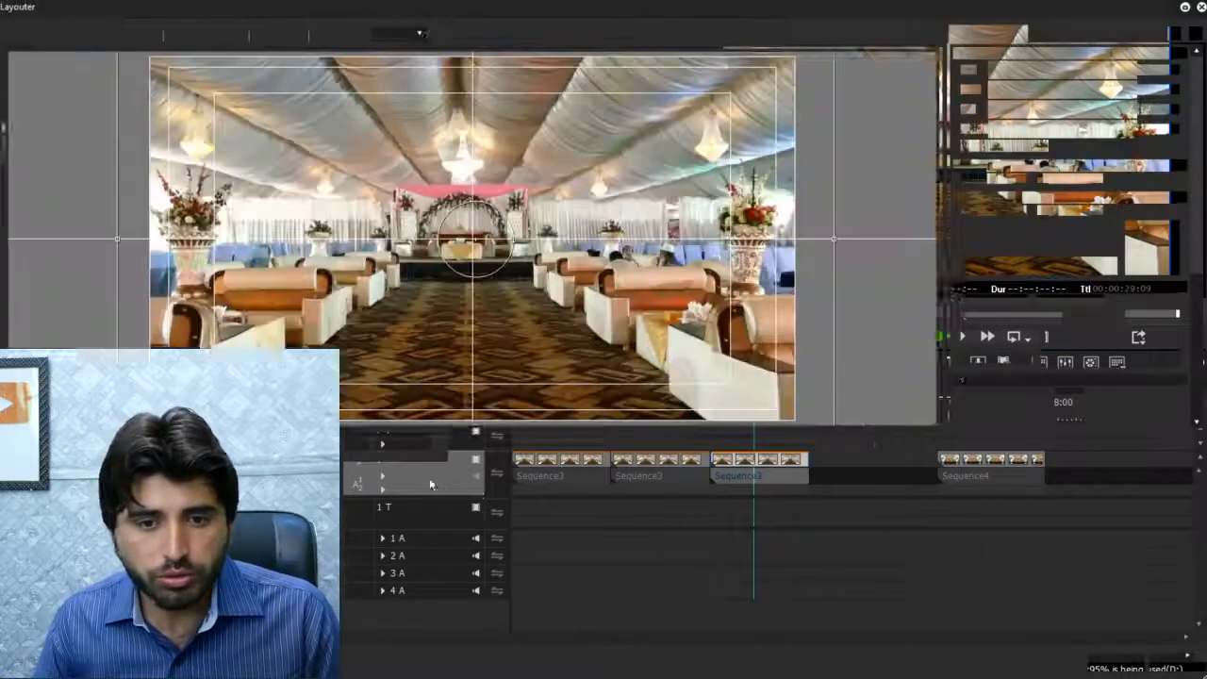
drag(745, 485, 1198, 528)
scroll(1195, 263, down, 5)
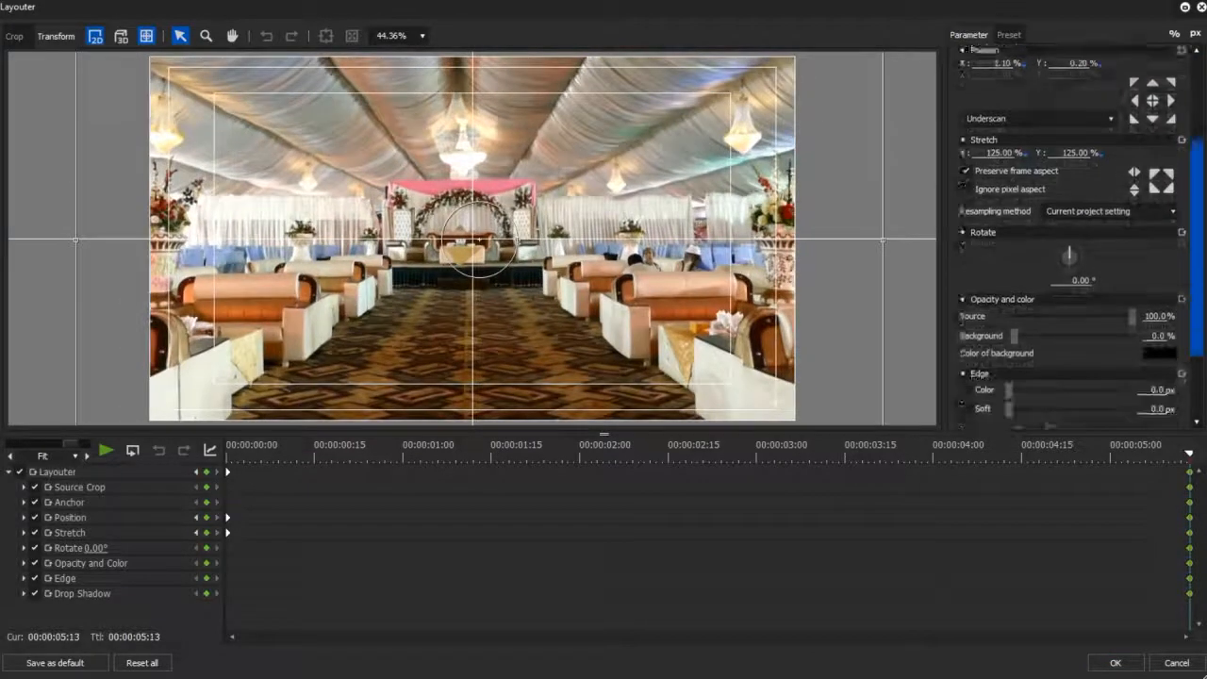
text(5)
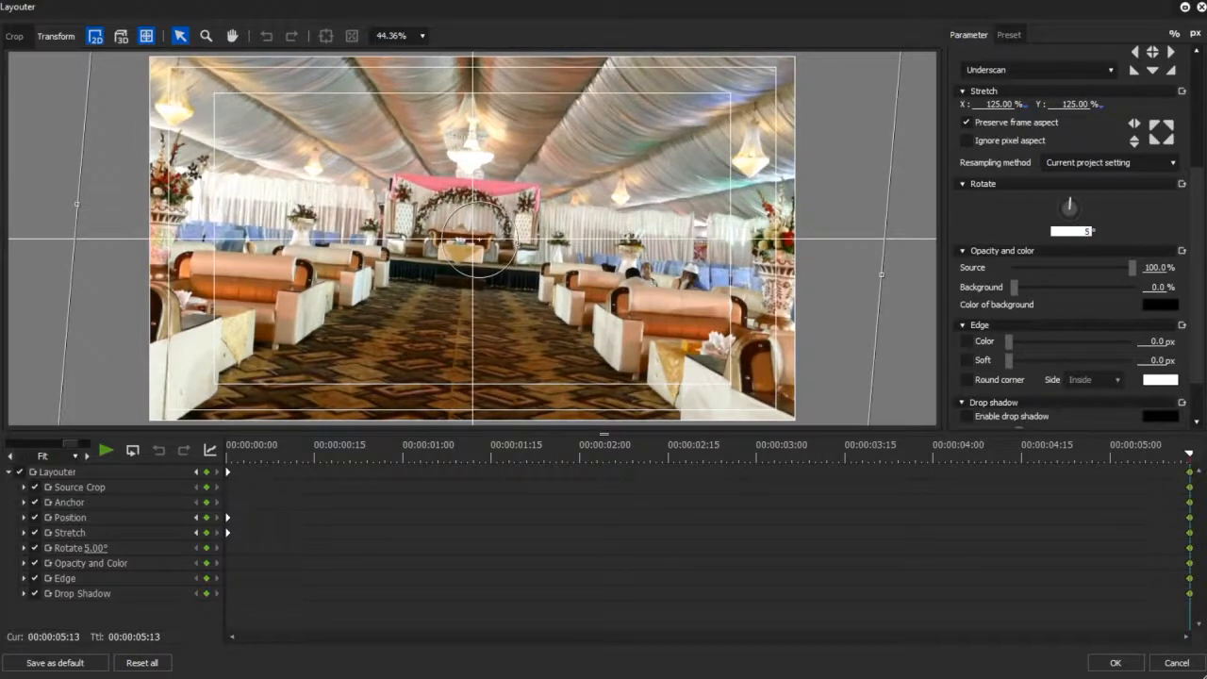
key(BackSpace)
text(7)
key(BackSpace)
text(8)
text(-)
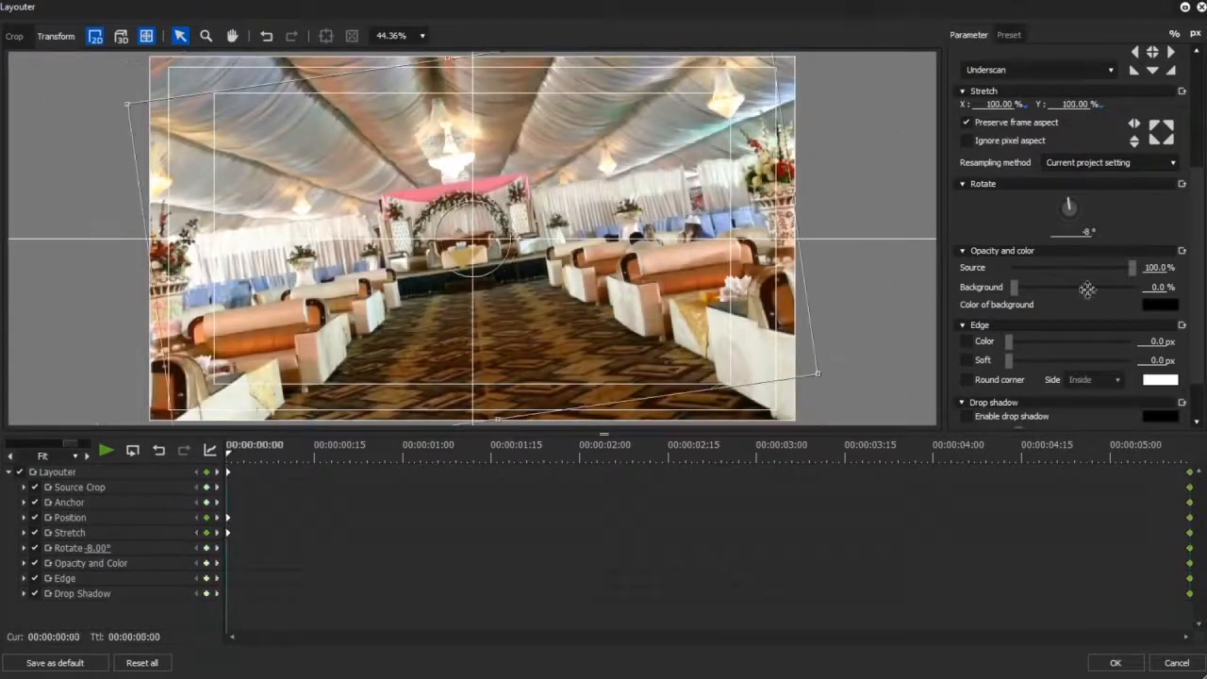
- Reset the rotation to 0° at the first frame, then accept the layout and play back the rotating zoom-in
key(BackSpace)
key(BackSpace)
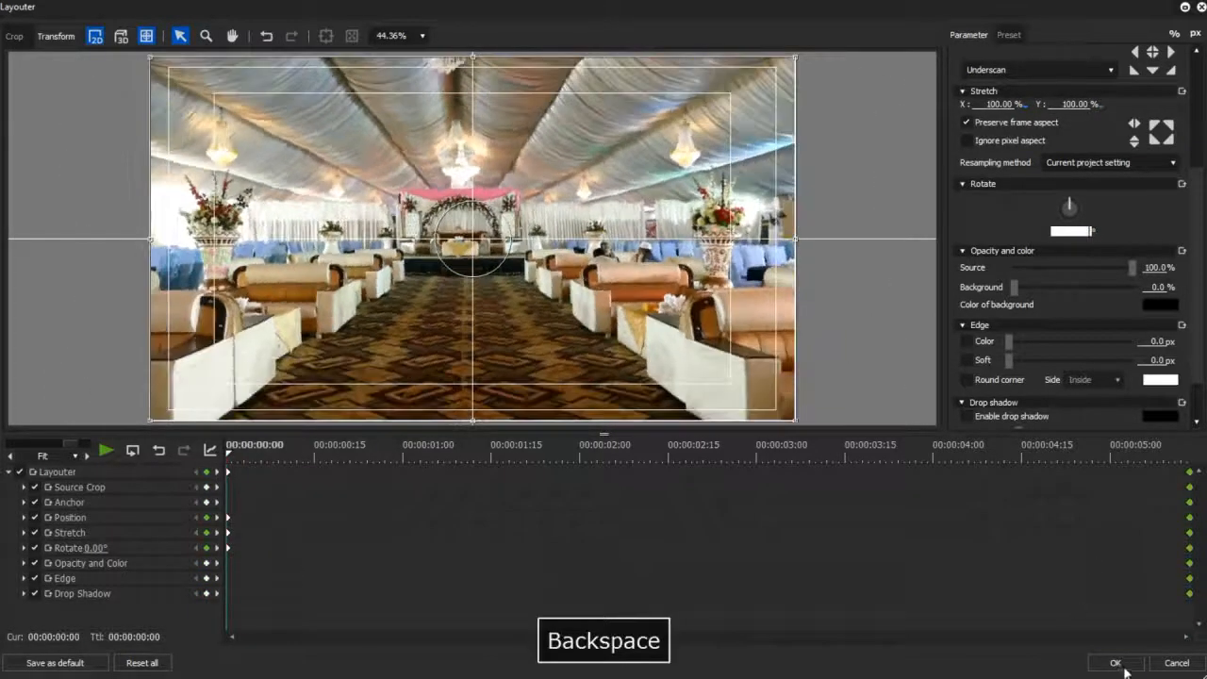
click(1115, 663)
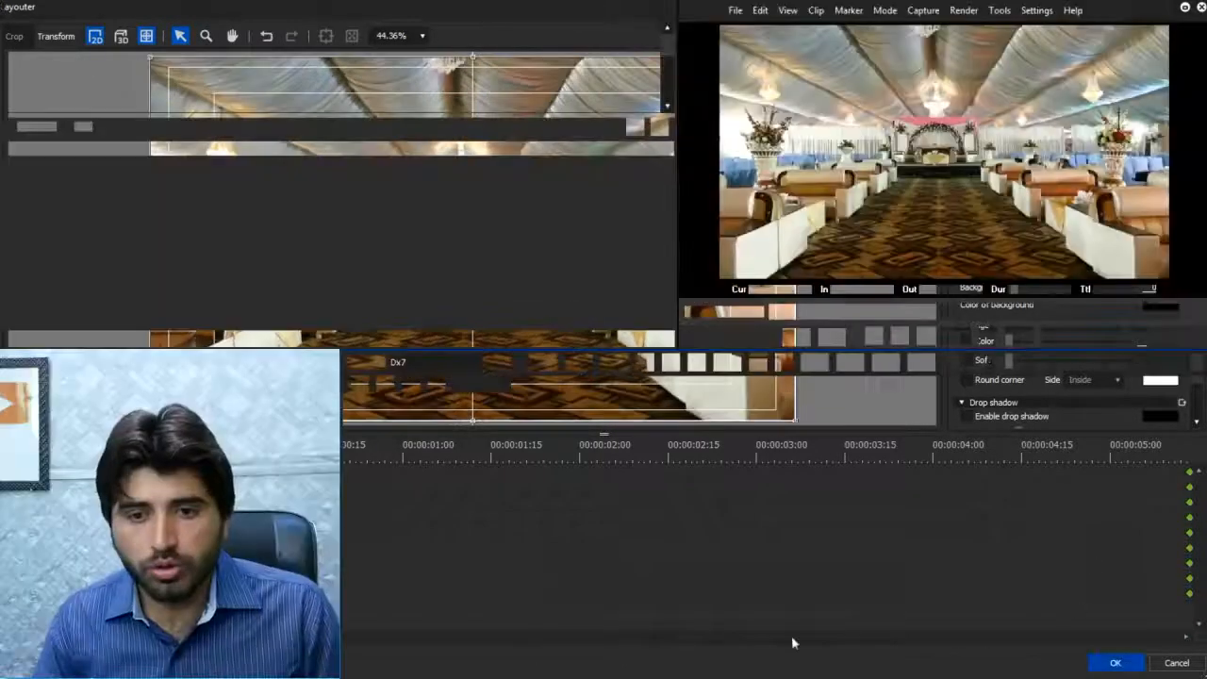
key(space)
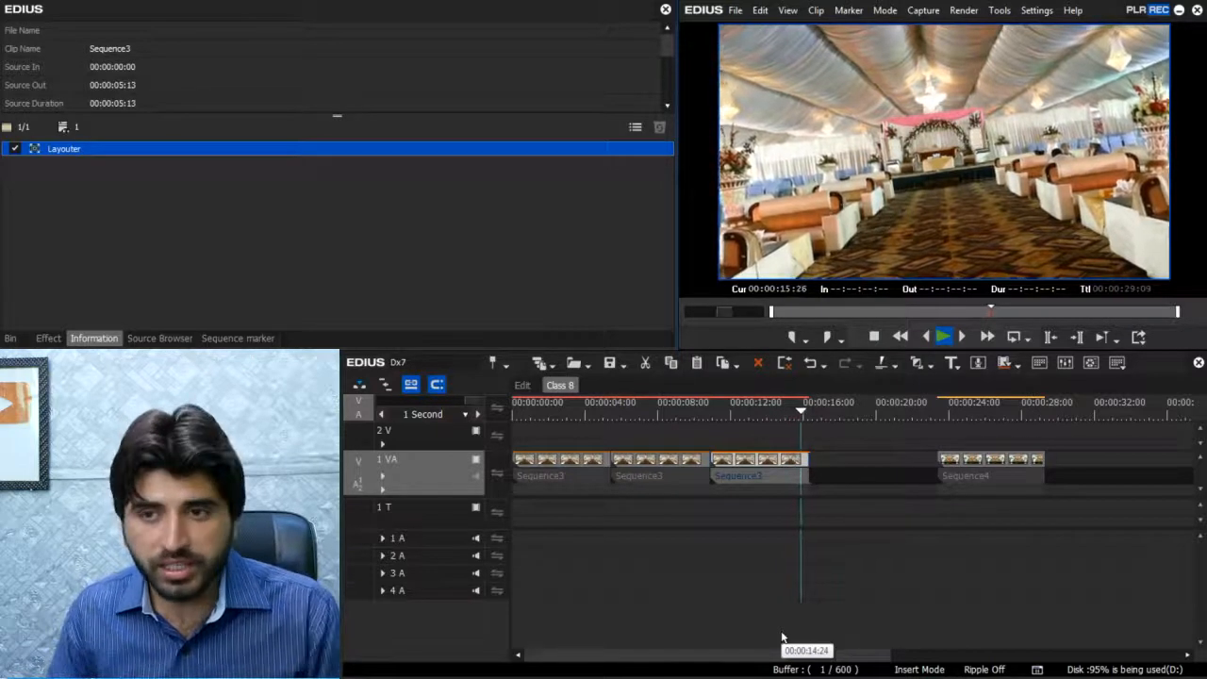
- Close the gap before the Sequence4 clip so it directly follows the third clip
click(961, 537)
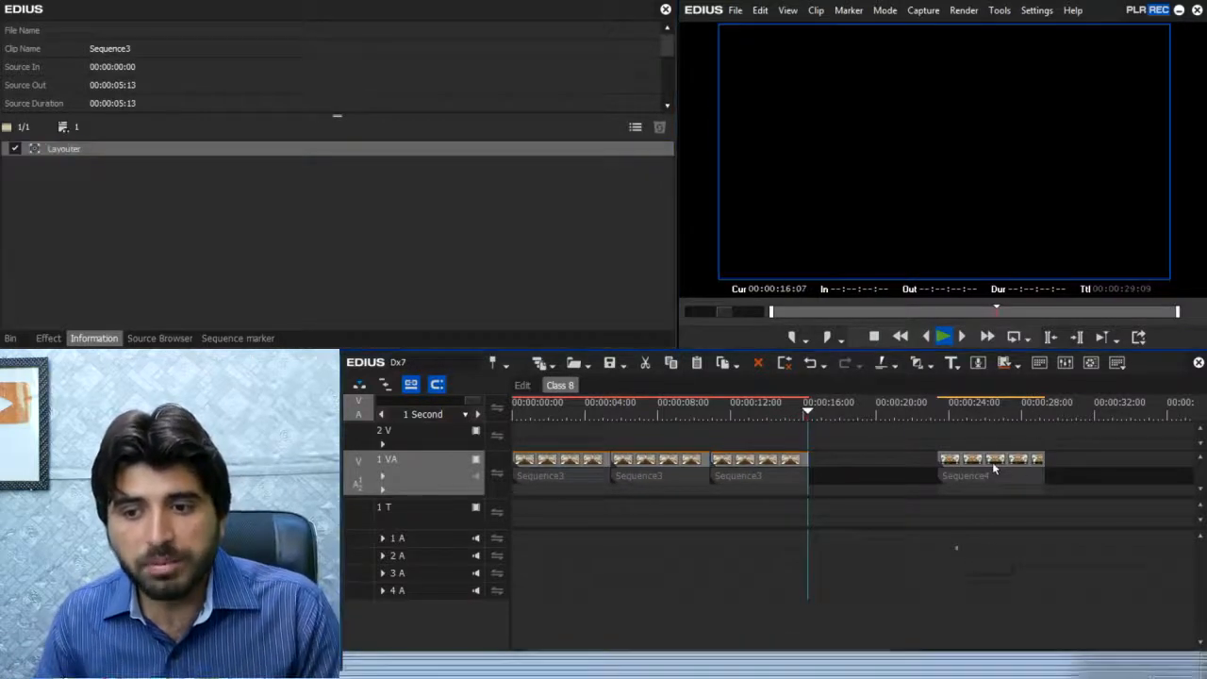
click(993, 464)
key(BackSpace)
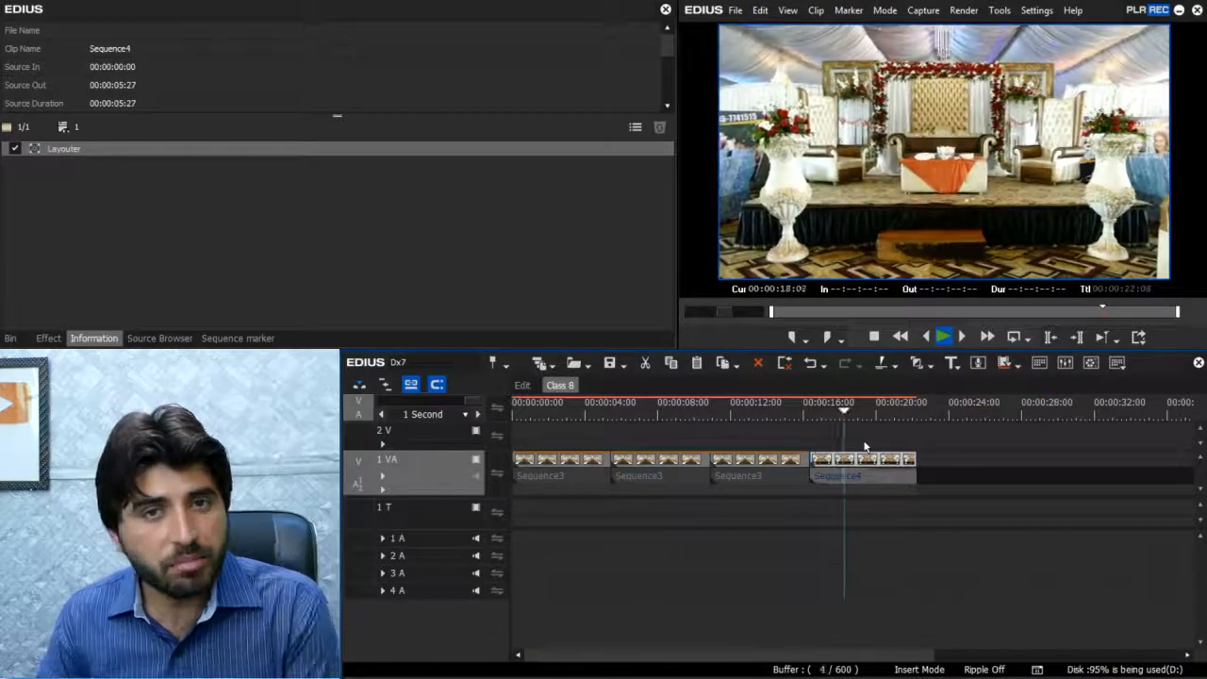
key(space)
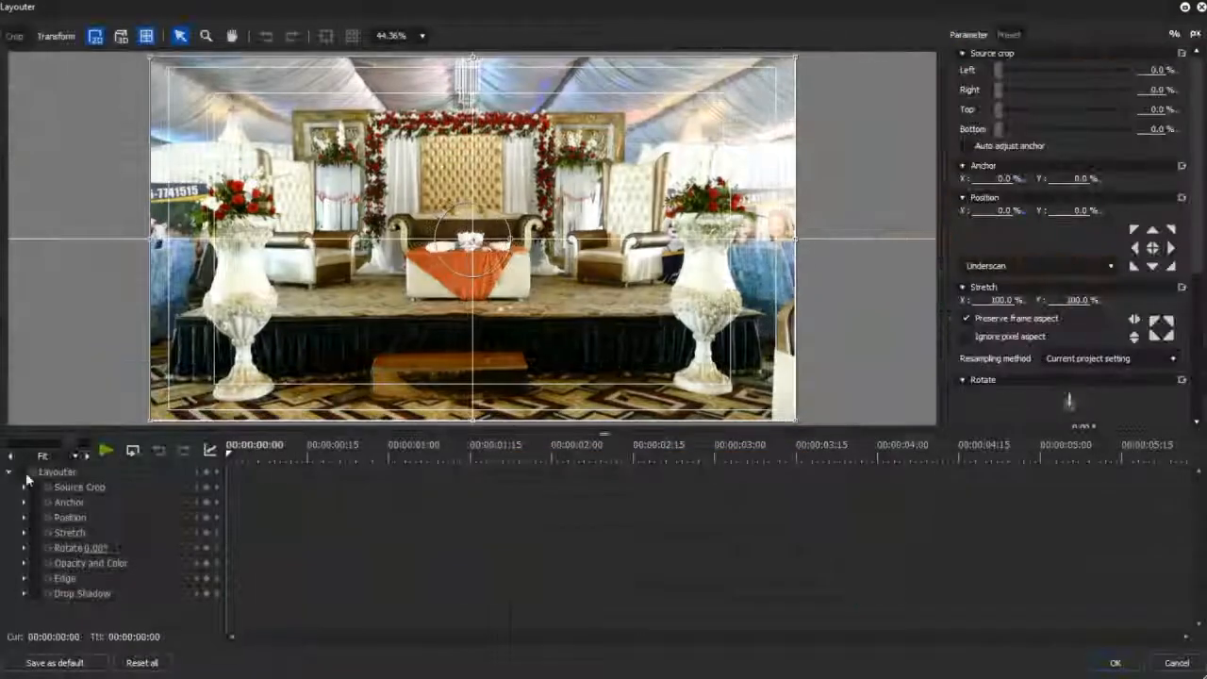
- Enable keyframing in Sequence4's Layouter and set the first frame to 127.50% stretch with position X 0% and Y -14%
drag(847, 241, 869, 243)
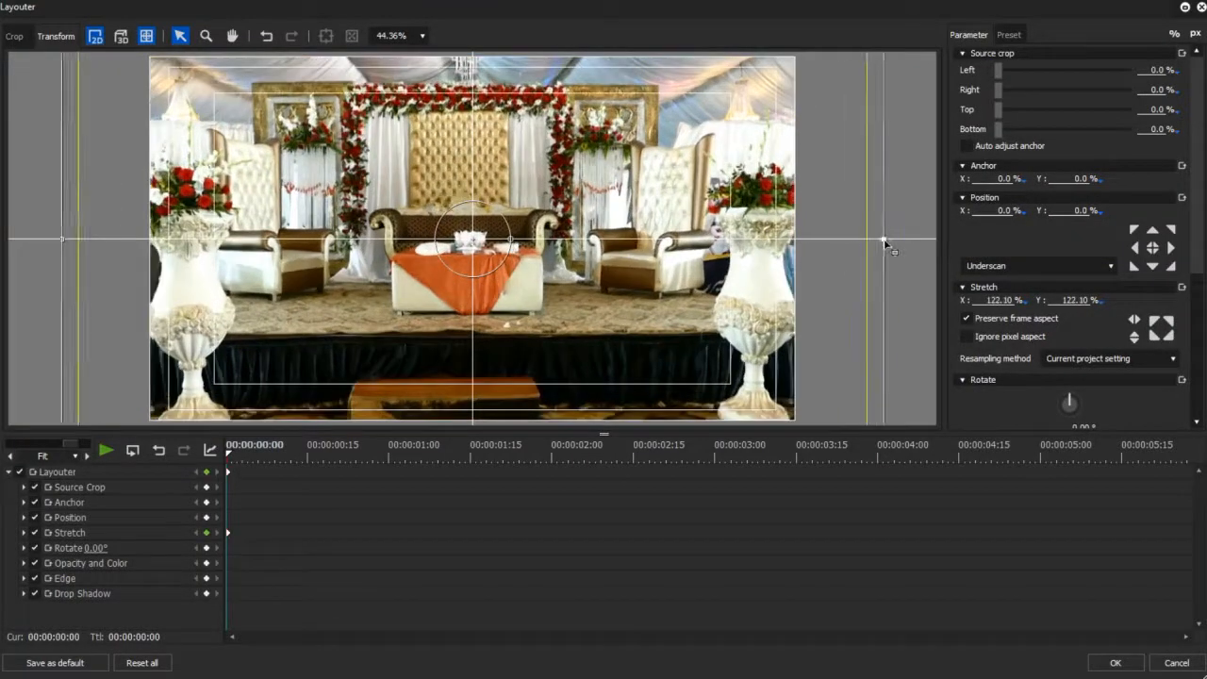
drag(712, 411, 715, 350)
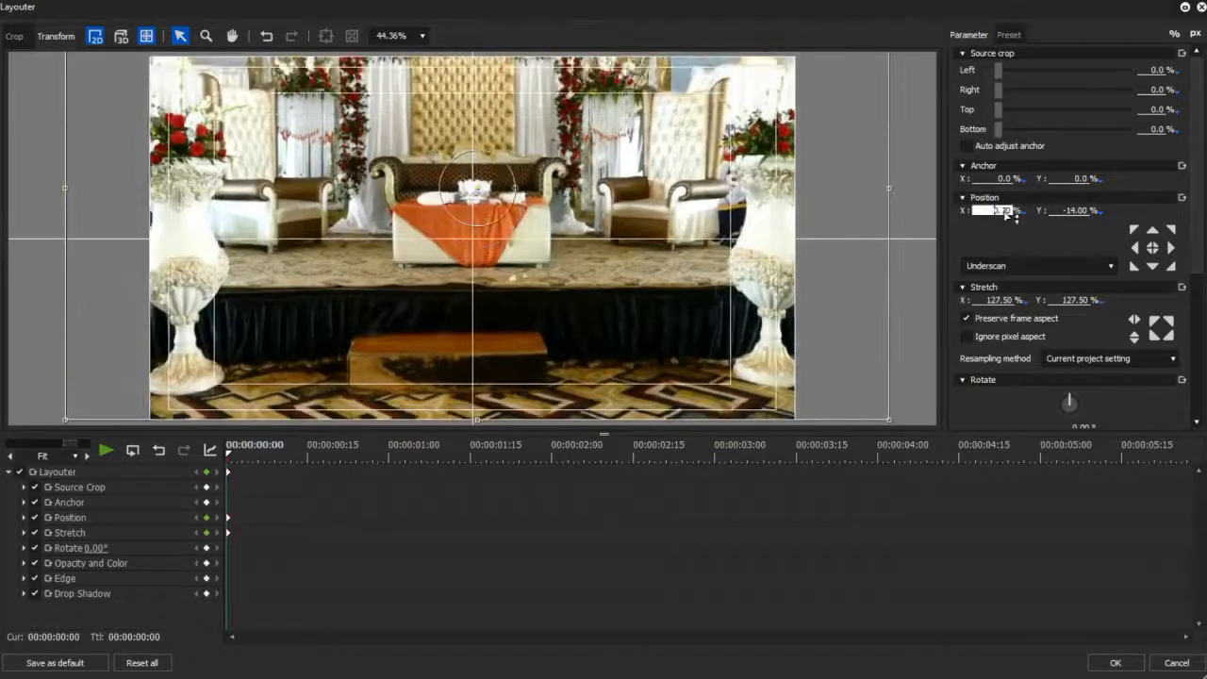
key(BackSpace)
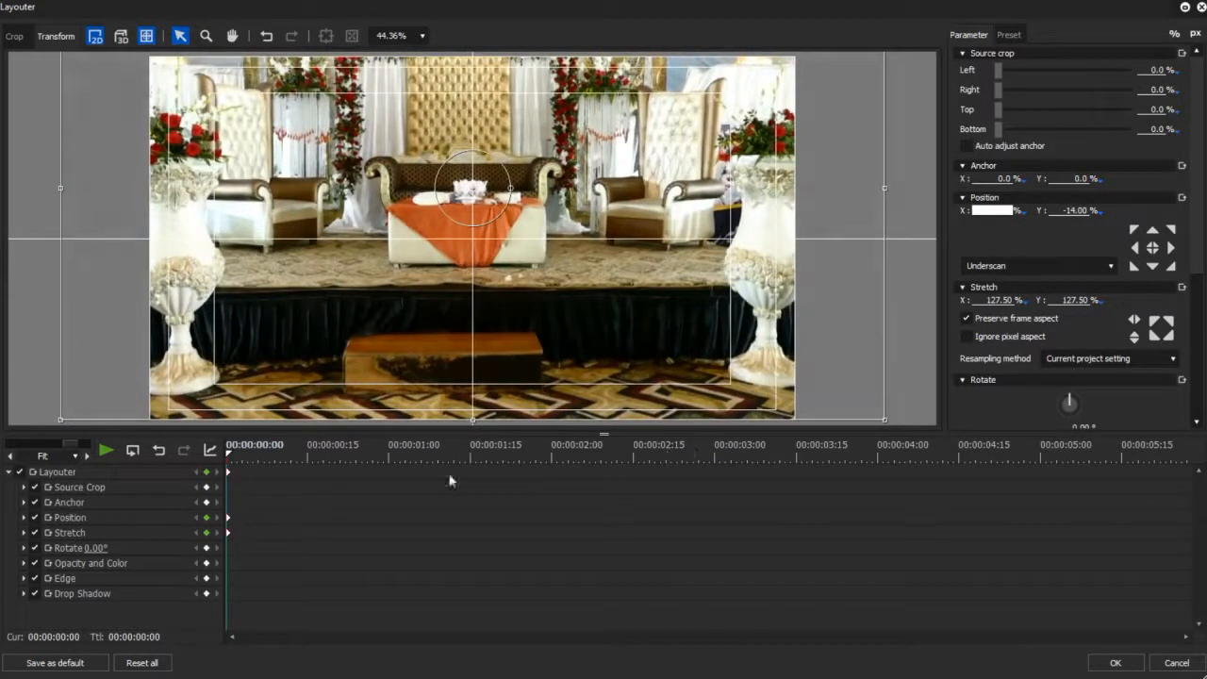
- At Sequence4's last frame set position Y to 14%, then accept the layout and play back the vertical pan
drag(1199, 491, 1200, 492)
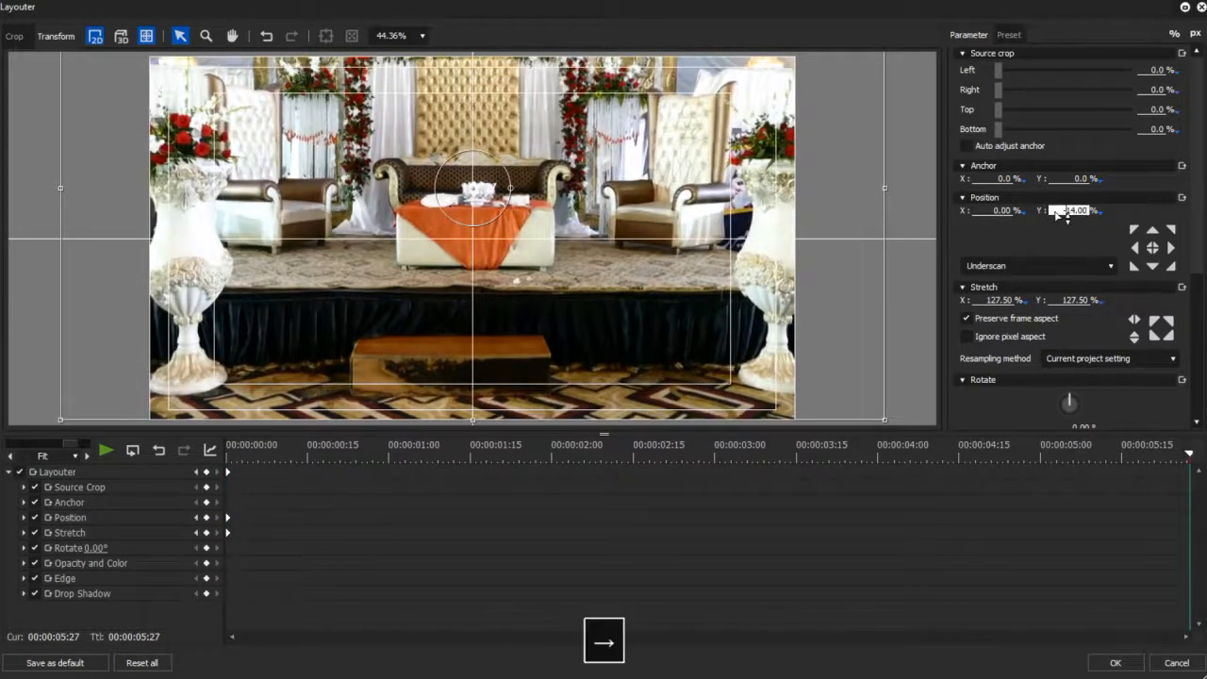
key(BackSpace)
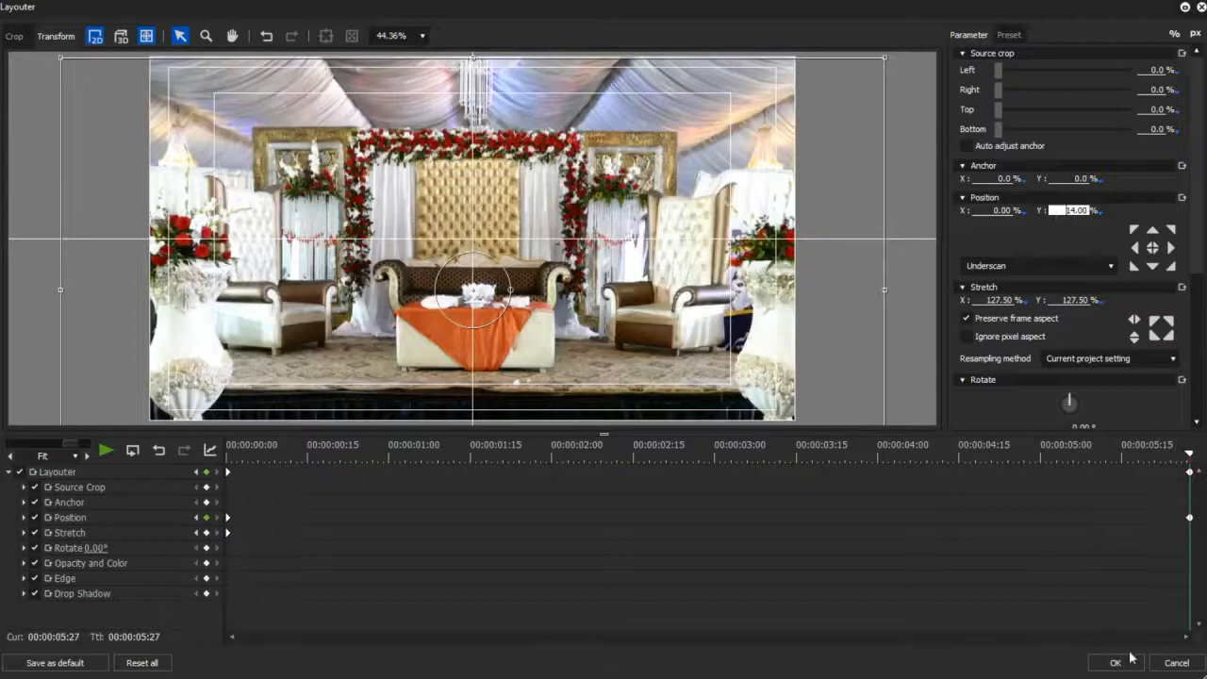
click(1132, 658)
key(space)
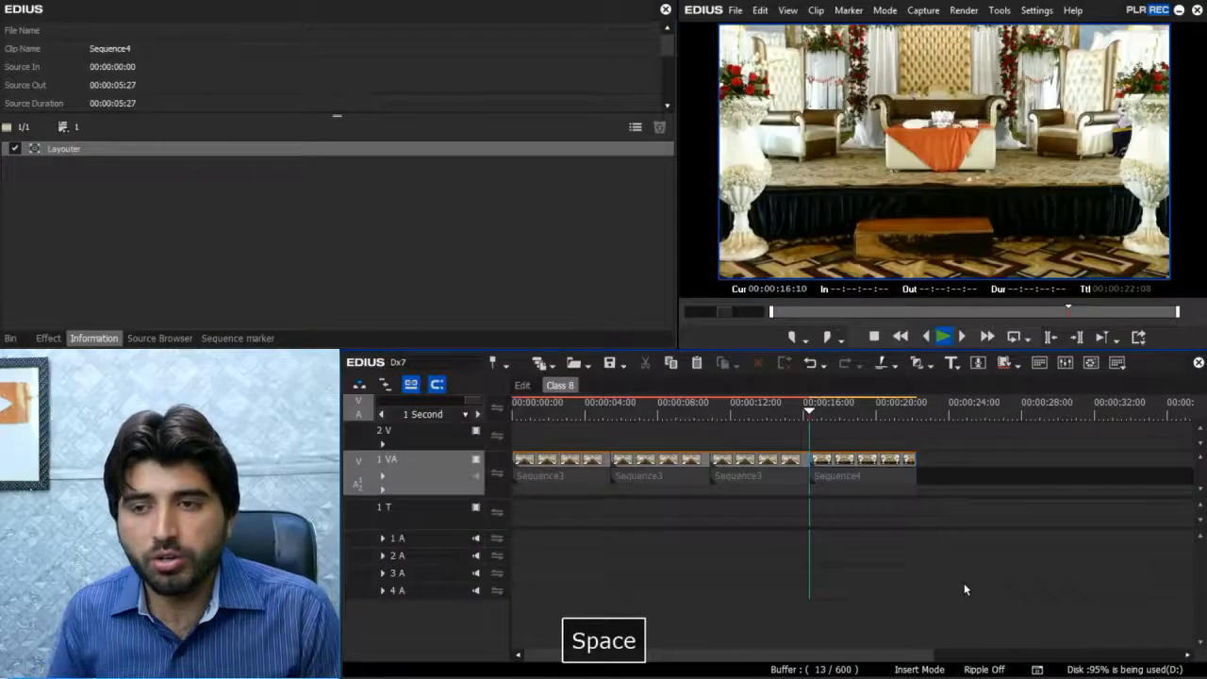